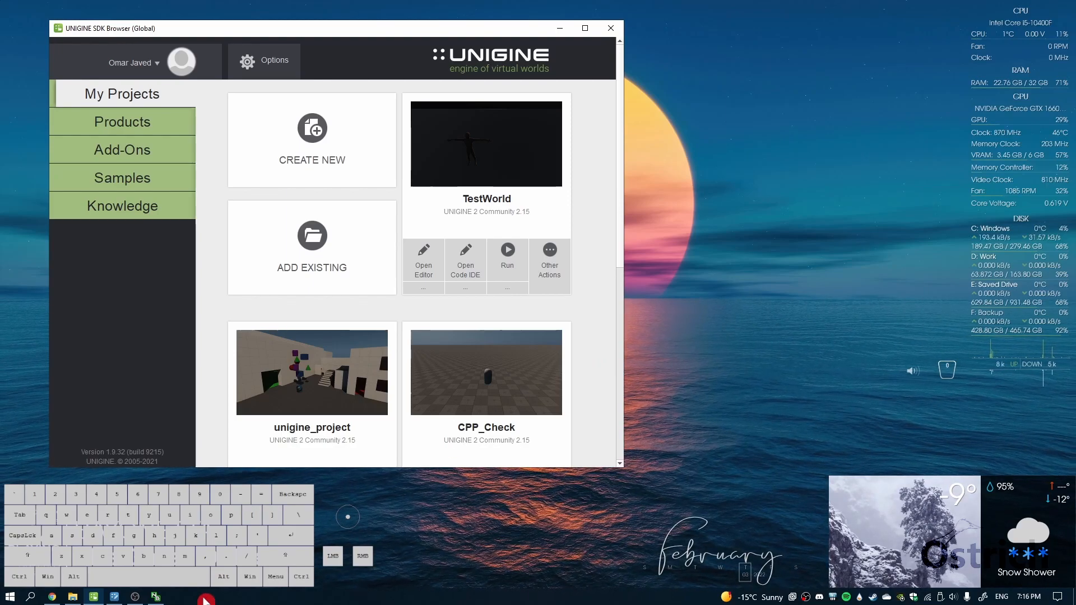
- Switch to the UnigineEditor window with the TestWorld scene
{"action": "left_click", "coordinate": [115, 598]}
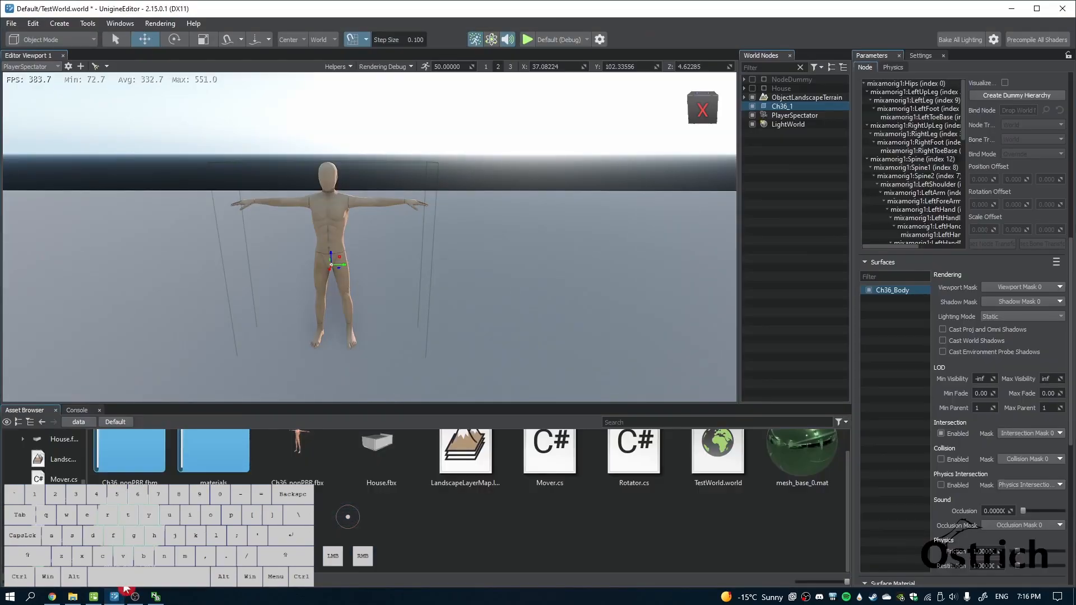
- Delete the LightWorld node from the scene and undo the deletion
{"action": "left_click", "coordinate": [787, 126]}
{"action": "key", "text": "Delete"}
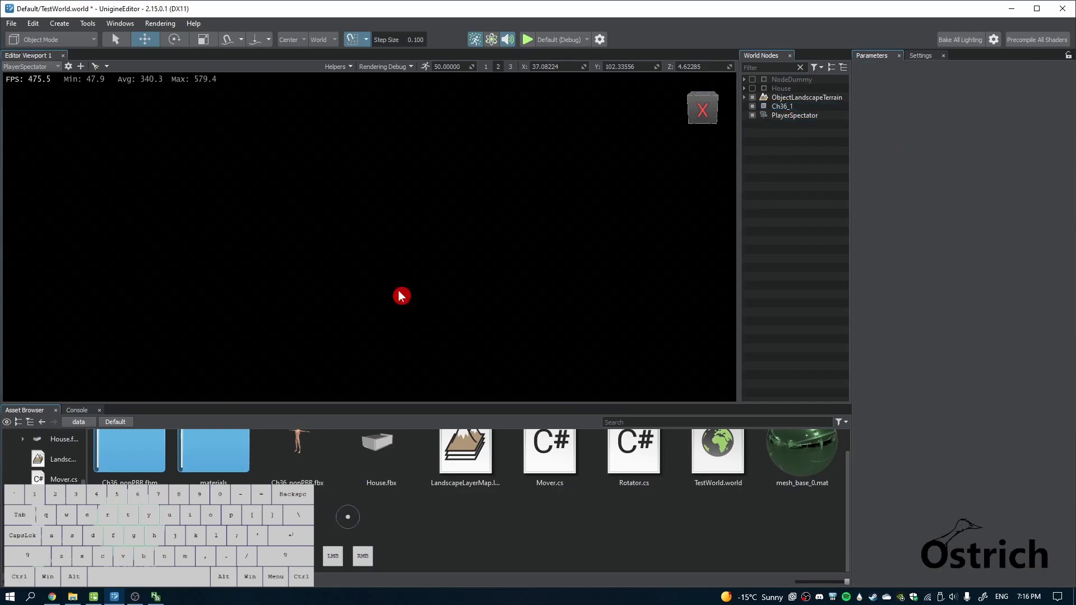
{"action": "key", "text": "ctrl+z"}
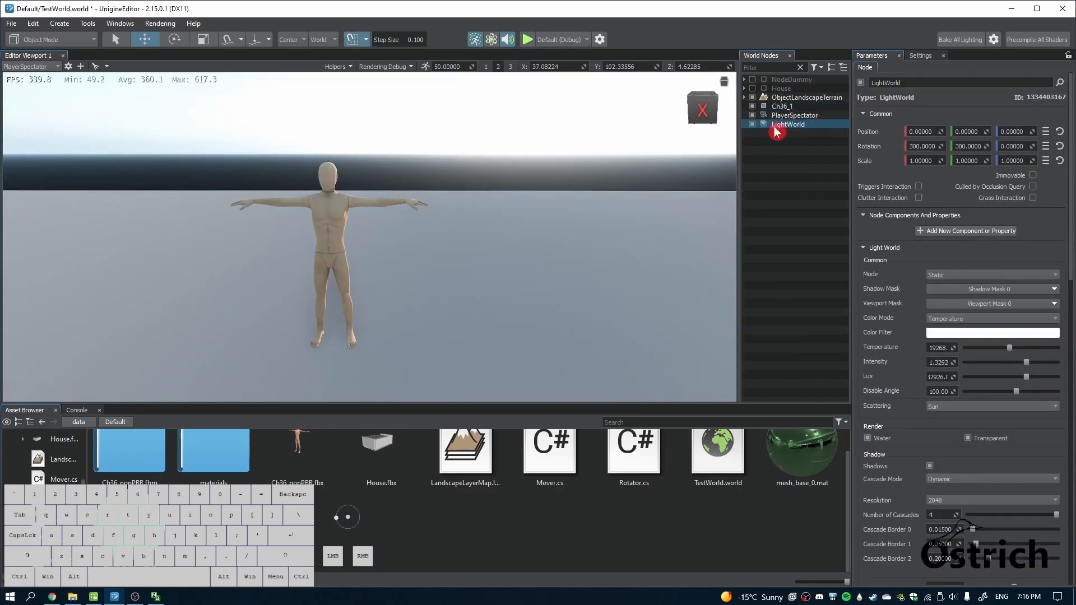
- Disable the LightWorld node, look over the light types available for creation, and enable the node again
{"action": "left_click", "coordinate": [752, 124]}
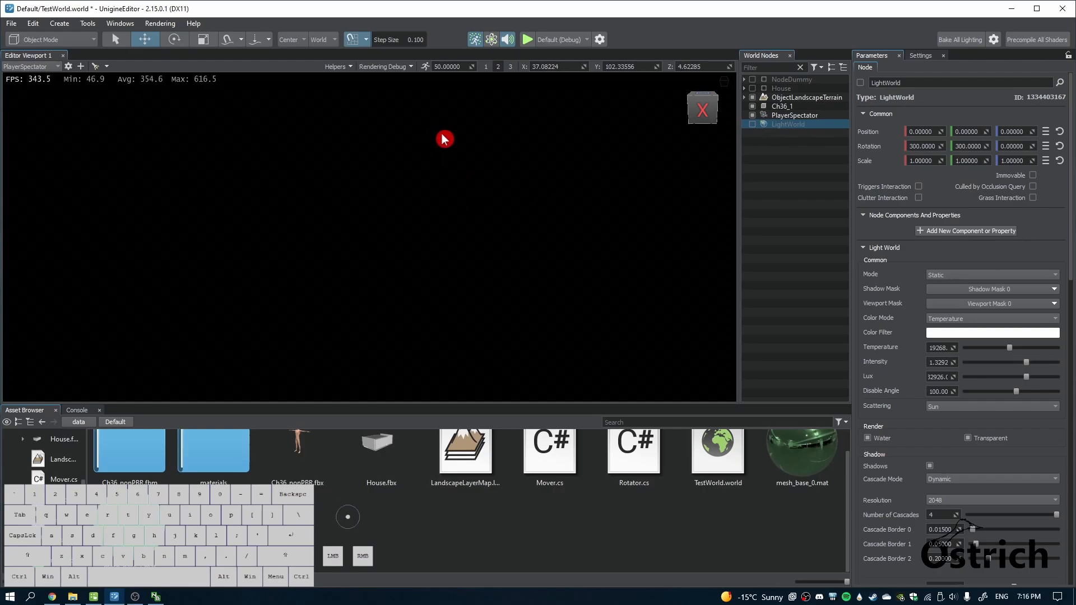
{"action": "right_click", "coordinate": [443, 136]}
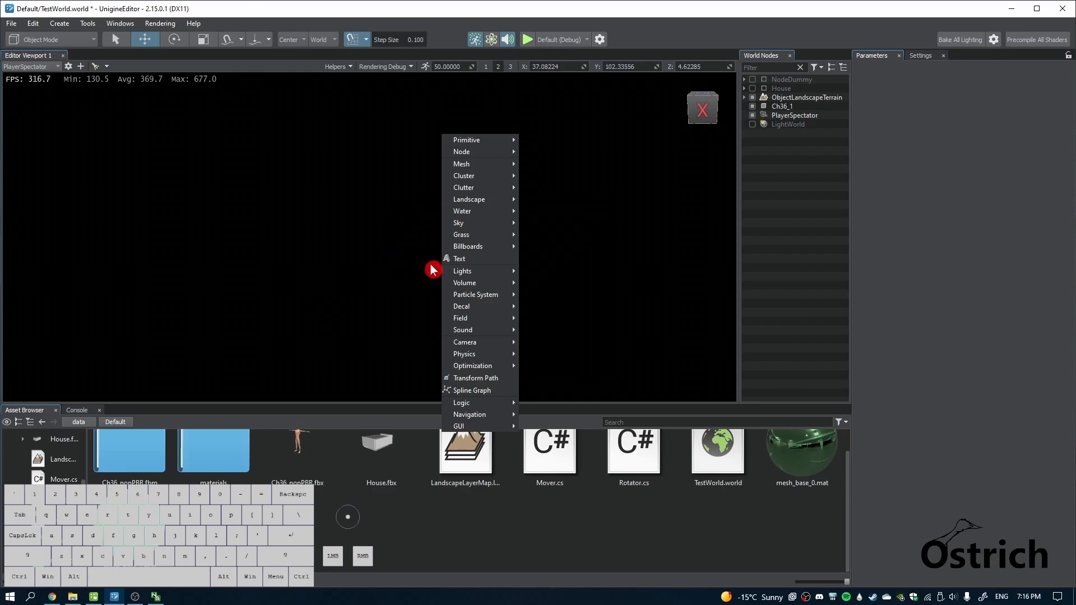
{"action": "mouse_move", "coordinate": [465, 271]}
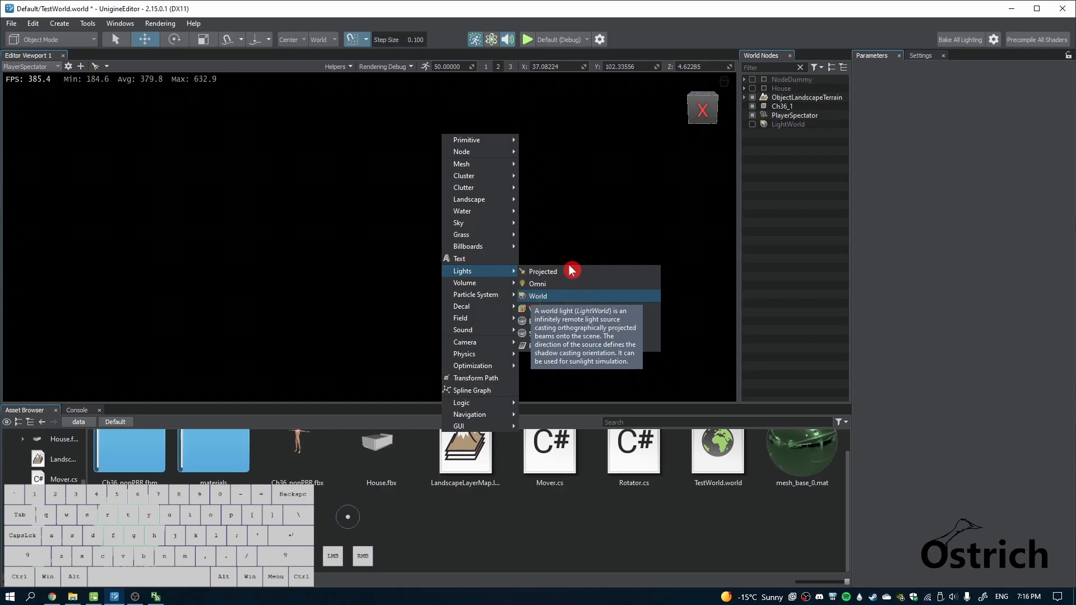
{"action": "left_click", "coordinate": [766, 123]}
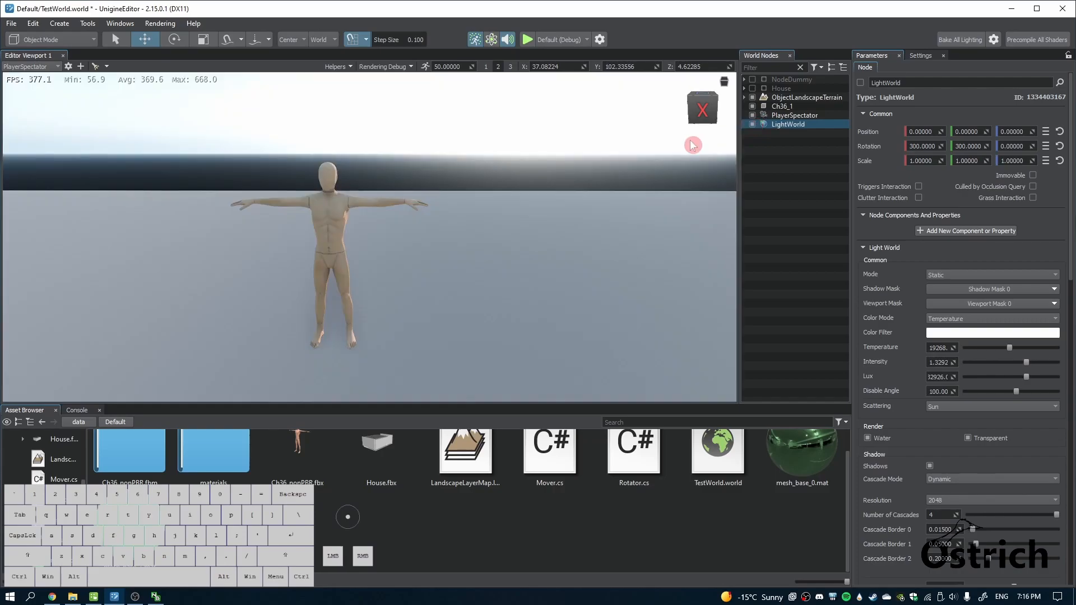
- Compare the Classic and Temperature color modes on the LightWorld node, leaving it on Classic
{"action": "right_click_drag", "start_coordinate": [373, 247], "coordinate": [469, 152]}
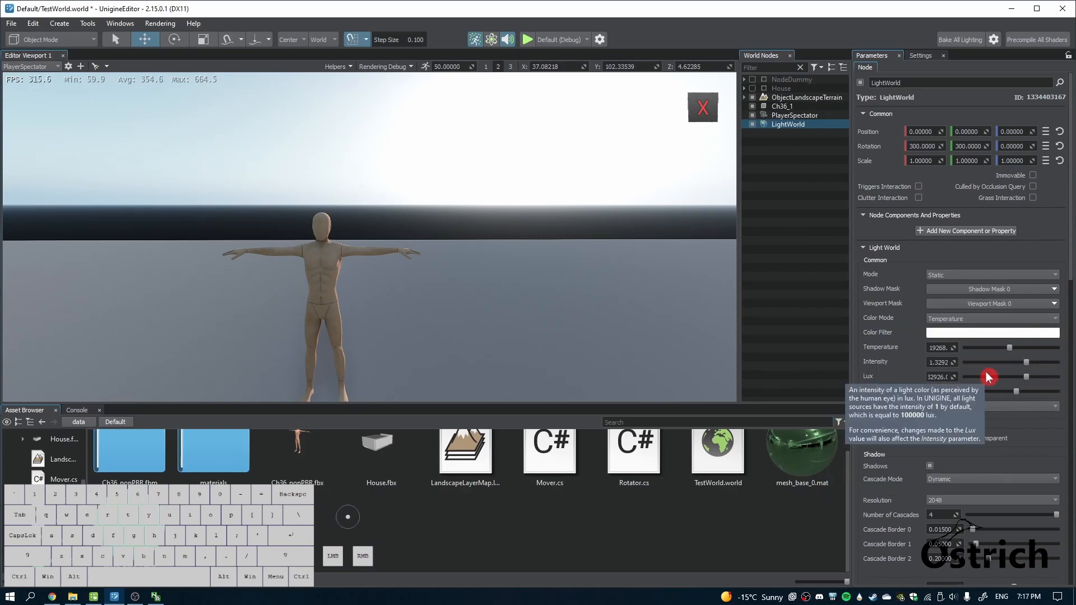
{"action": "scroll", "coordinate": [986, 358], "scroll_direction": "down", "scroll_amount": 2}
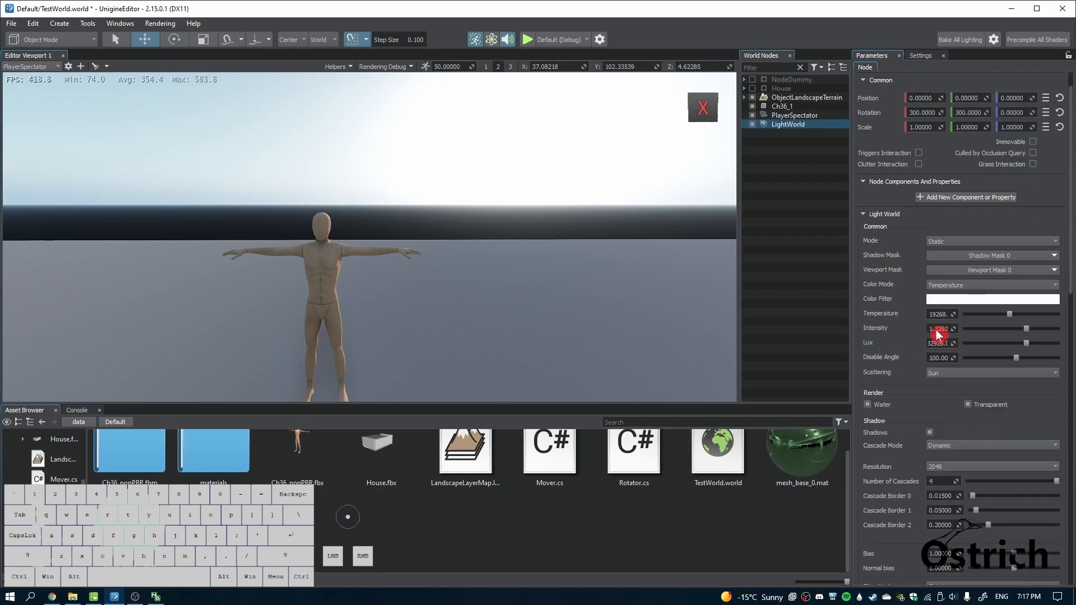
{"action": "scroll", "coordinate": [936, 335], "scroll_direction": "down", "scroll_amount": 1}
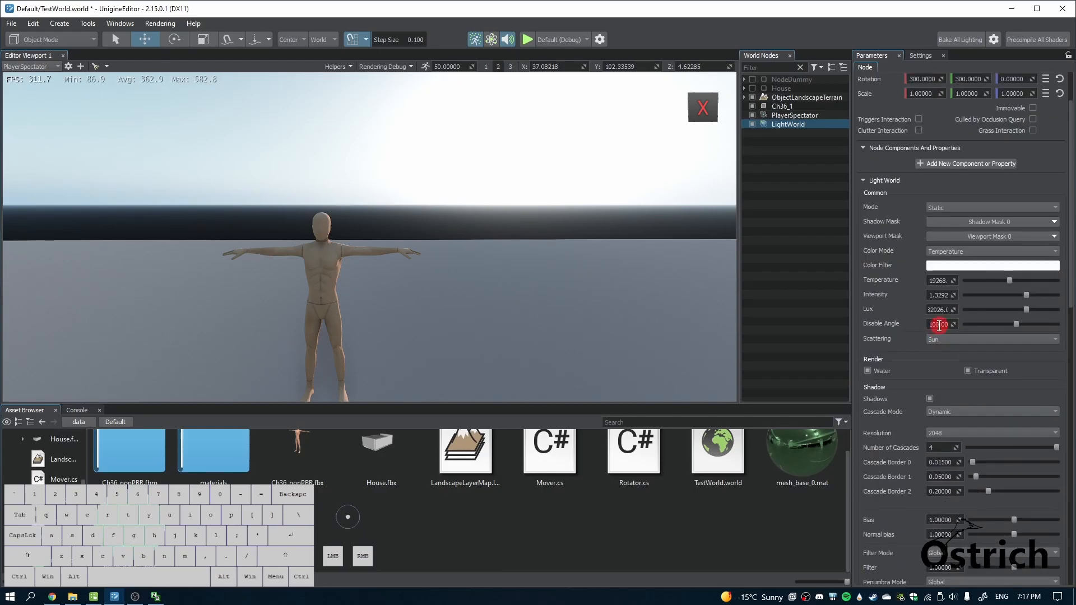
{"action": "left_click", "coordinate": [965, 251]}
{"action": "left_click", "coordinate": [952, 260]}
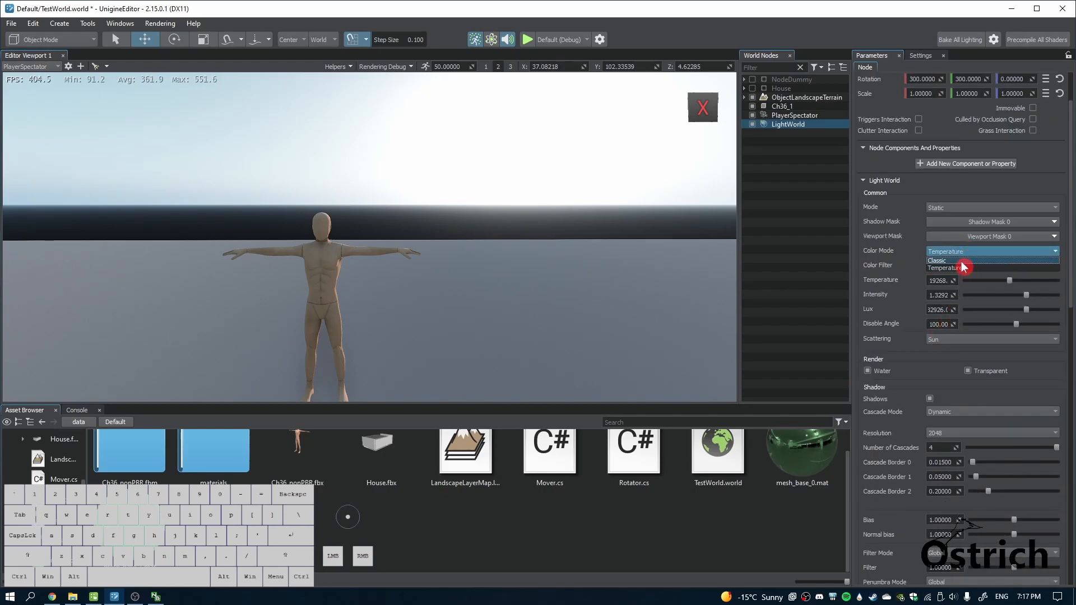
{"action": "left_click", "coordinate": [961, 251]}
{"action": "left_click", "coordinate": [960, 267]}
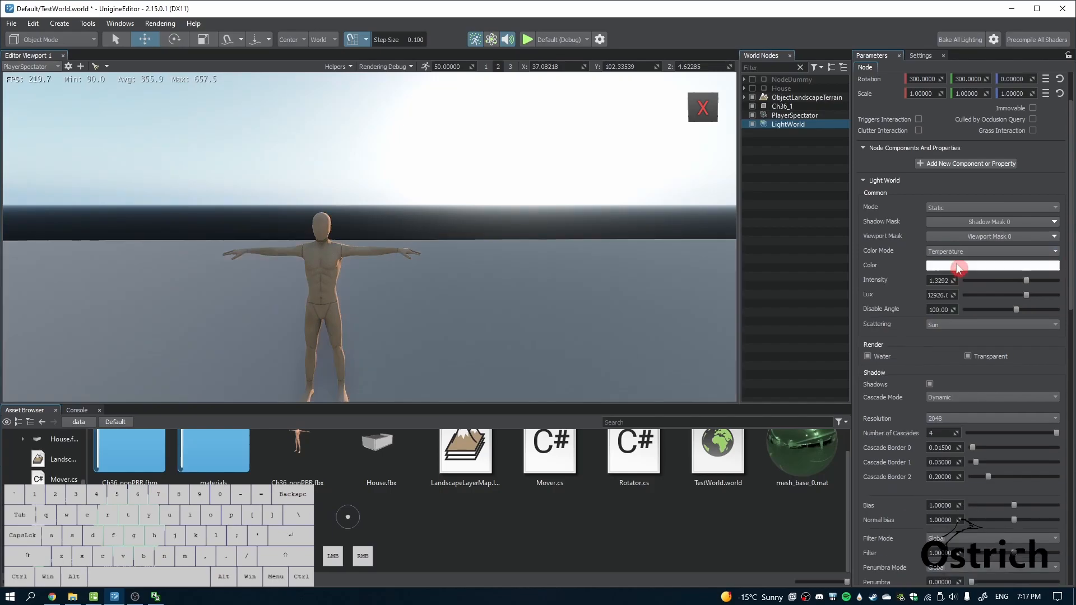
{"action": "left_click", "coordinate": [961, 251]}
{"action": "left_click", "coordinate": [955, 261]}
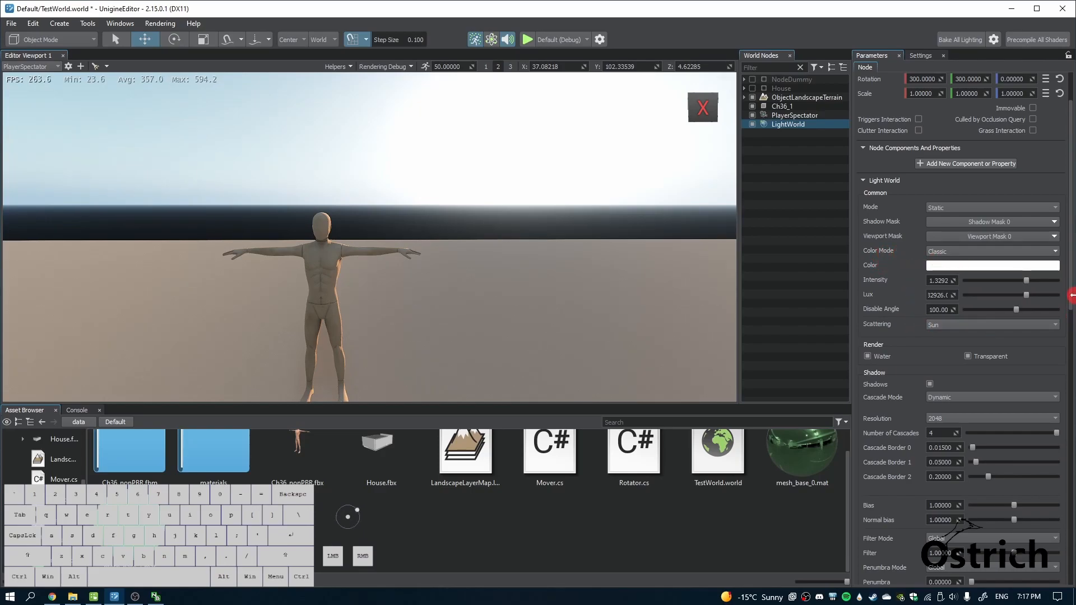
- Set the world light's intensity to 1 and its color to bright red, #ff0004
{"action": "mouse_move", "coordinate": [1026, 281]}
{"action": "left_mouse_down"}
{"action": "mouse_move", "coordinate": [1066, 282]}
{"action": "mouse_move", "coordinate": [773, 283]}
{"action": "mouse_move", "coordinate": [1069, 291]}
{"action": "mouse_move", "coordinate": [896, 288]}
{"action": "mouse_move", "coordinate": [1014, 291]}
{"action": "left_mouse_up"}
{"action": "left_click", "coordinate": [943, 281]}
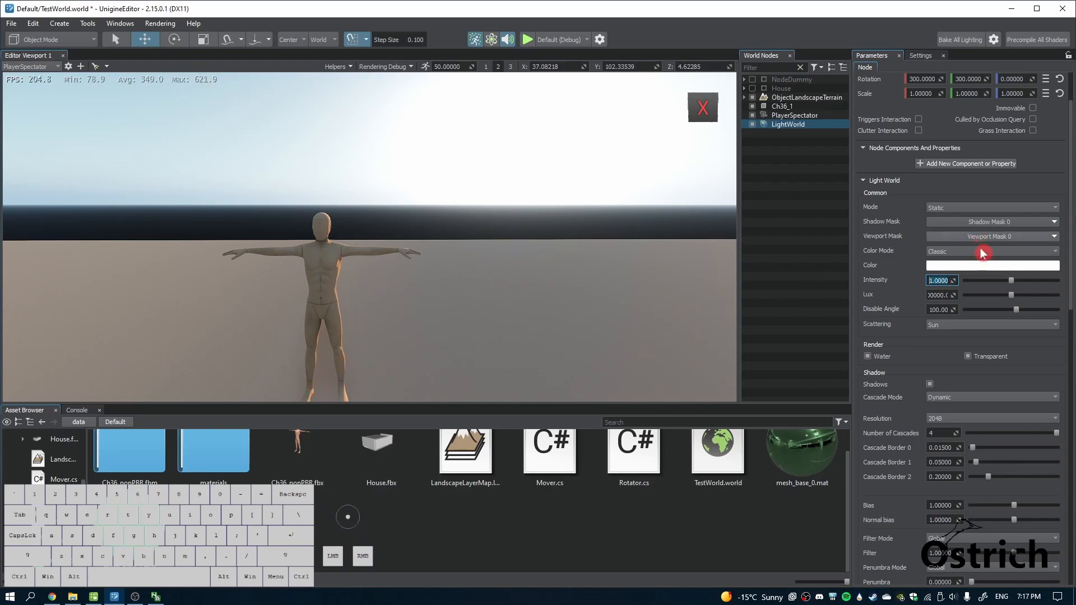
{"action": "left_click", "coordinate": [983, 266]}
{"action": "left_click", "coordinate": [561, 239]}
{"action": "left_click_drag", "start_coordinate": [561, 239], "coordinate": [531, 204]}
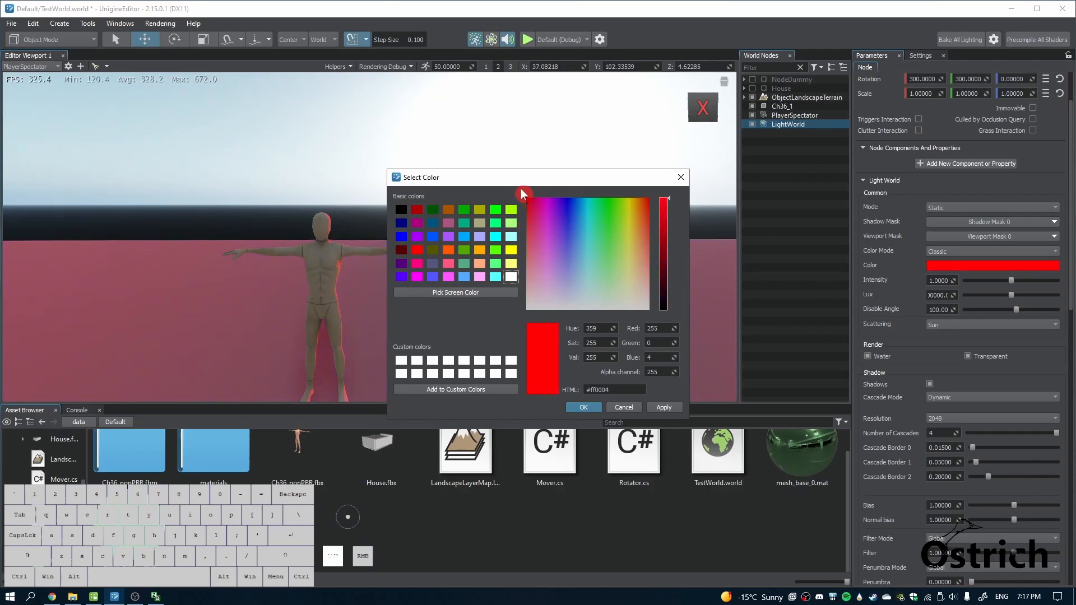
{"action": "left_click", "coordinate": [624, 163]}
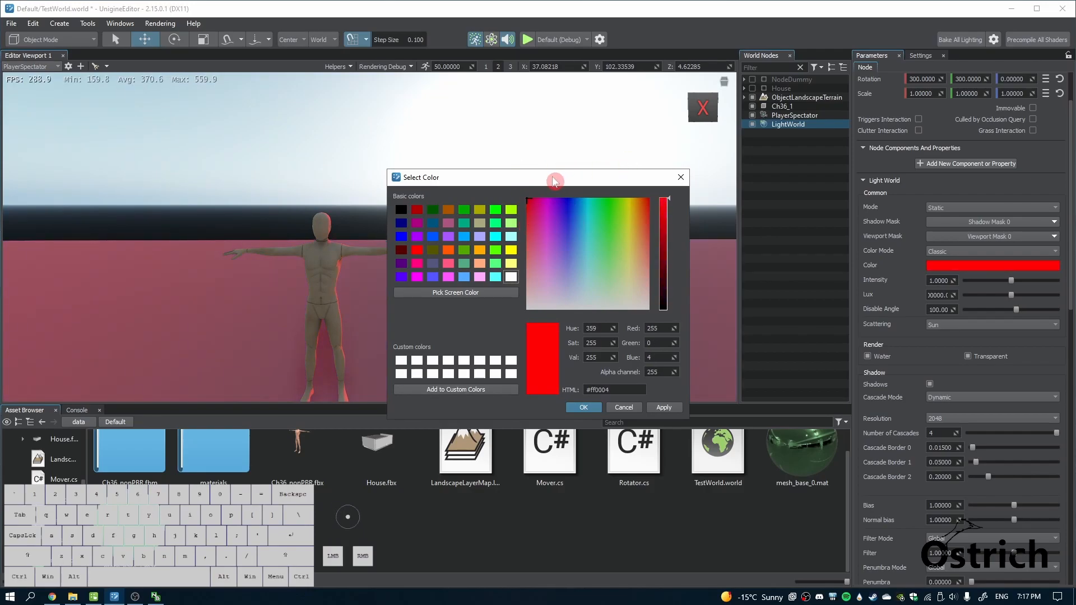
{"action": "left_click_drag", "start_coordinate": [552, 179], "coordinate": [682, 128]}
{"action": "left_click", "coordinate": [714, 352]}
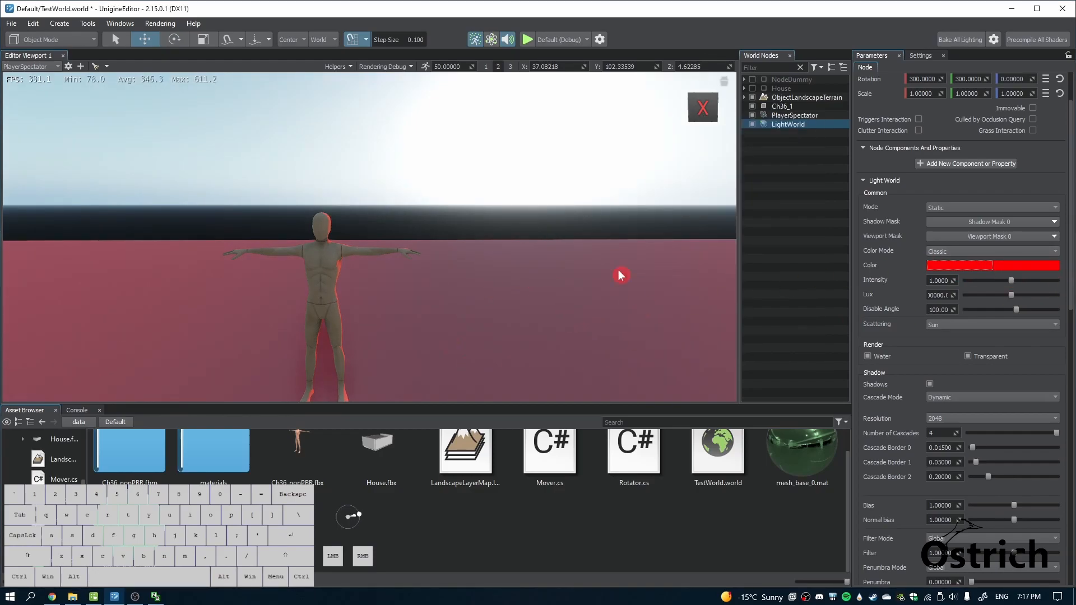
- Raise the red world light's intensity to 5 and check the effect on the character and ground
{"action": "left_click", "coordinate": [1011, 281]}
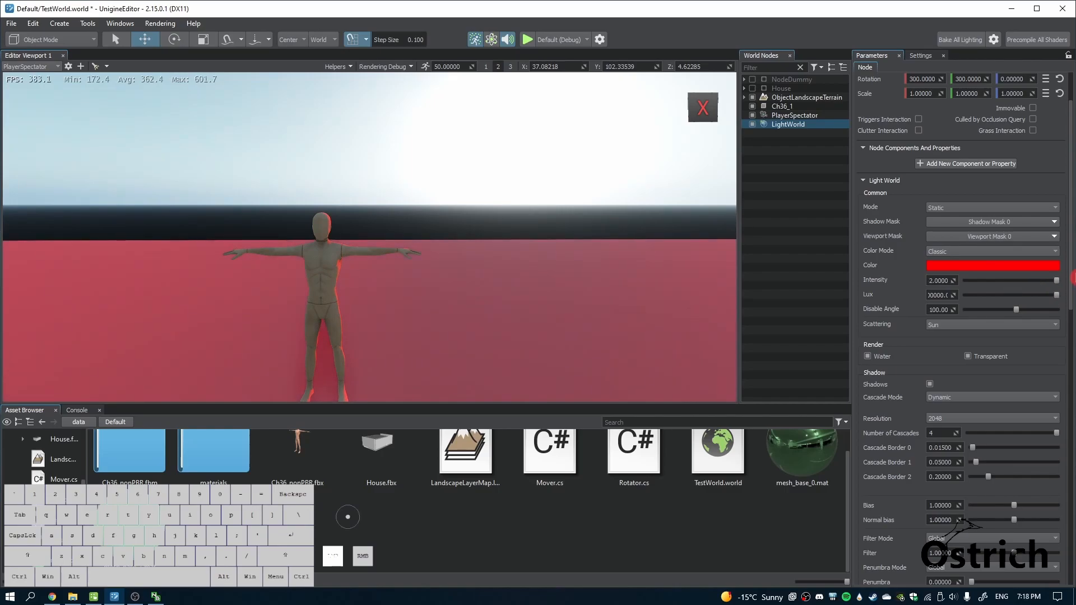
{"action": "left_click_drag", "start_coordinate": [1072, 278], "coordinate": [1070, 279]}
{"action": "double_click", "coordinate": [936, 280]}
{"action": "type", "text": "5"}
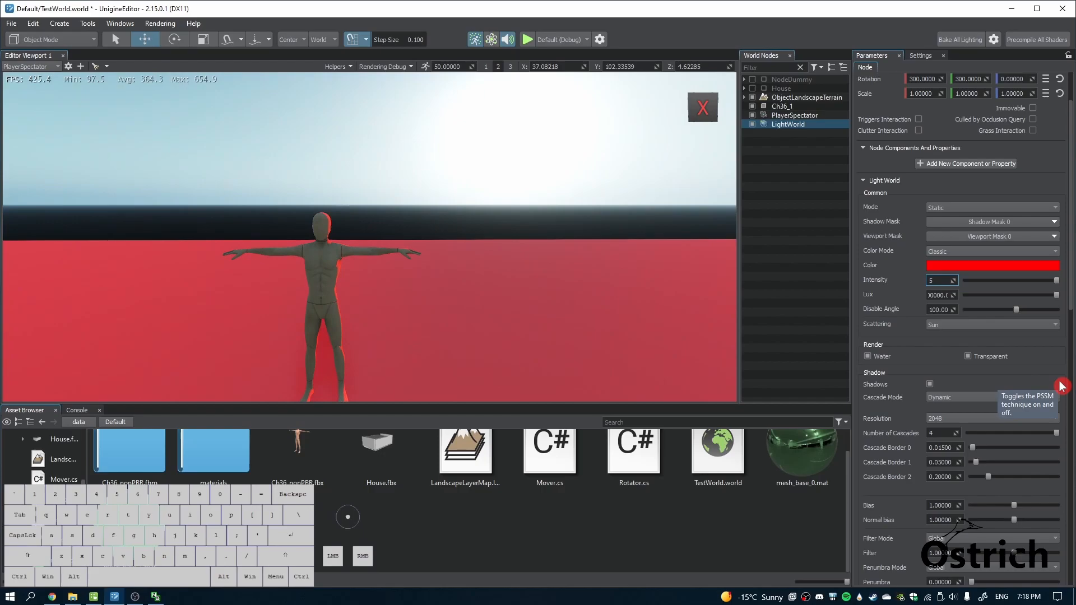
{"action": "right_click_drag", "start_coordinate": [492, 163], "coordinate": [487, 294]}
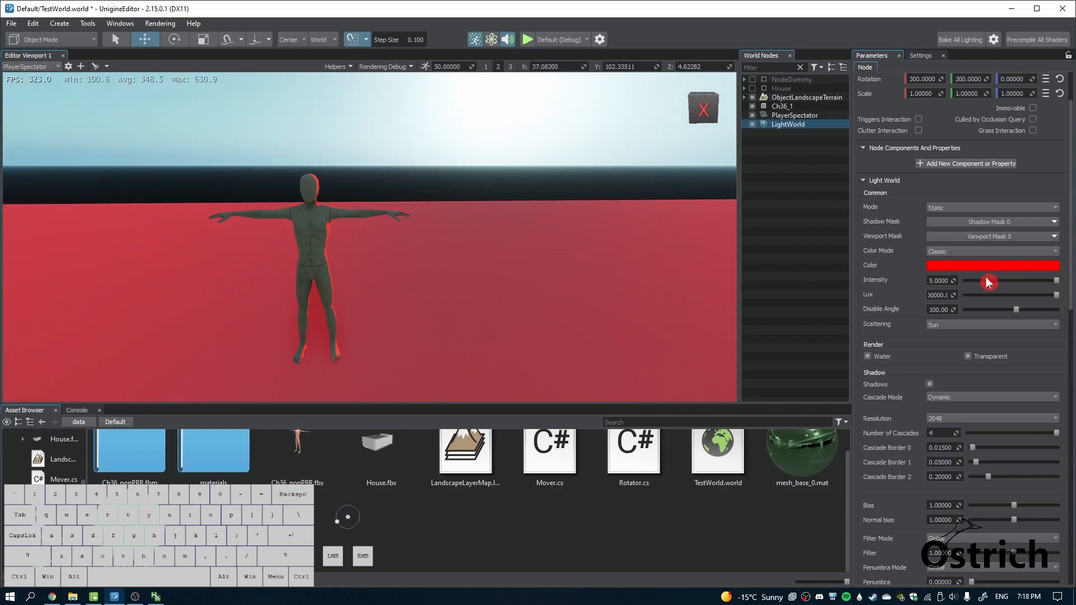
- Set the world light's intensity to 1 and change its color mode to Temperature
{"action": "double_click", "coordinate": [940, 279]}
{"action": "type", "text": "1"}
{"action": "key", "text": "Return"}
{"action": "left_click", "coordinate": [950, 250]}
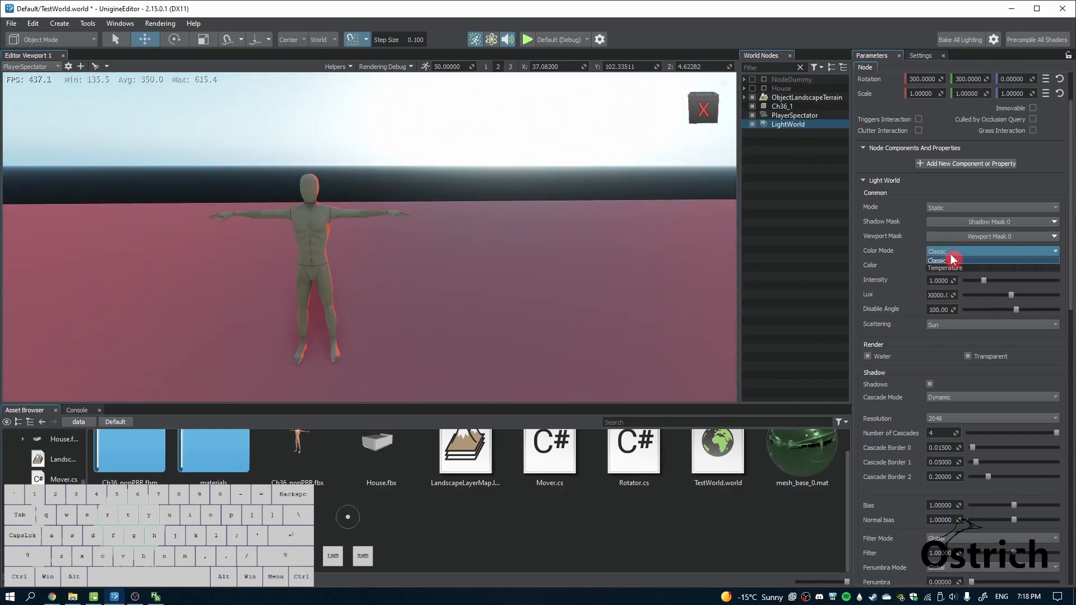
{"action": "left_click", "coordinate": [956, 269]}
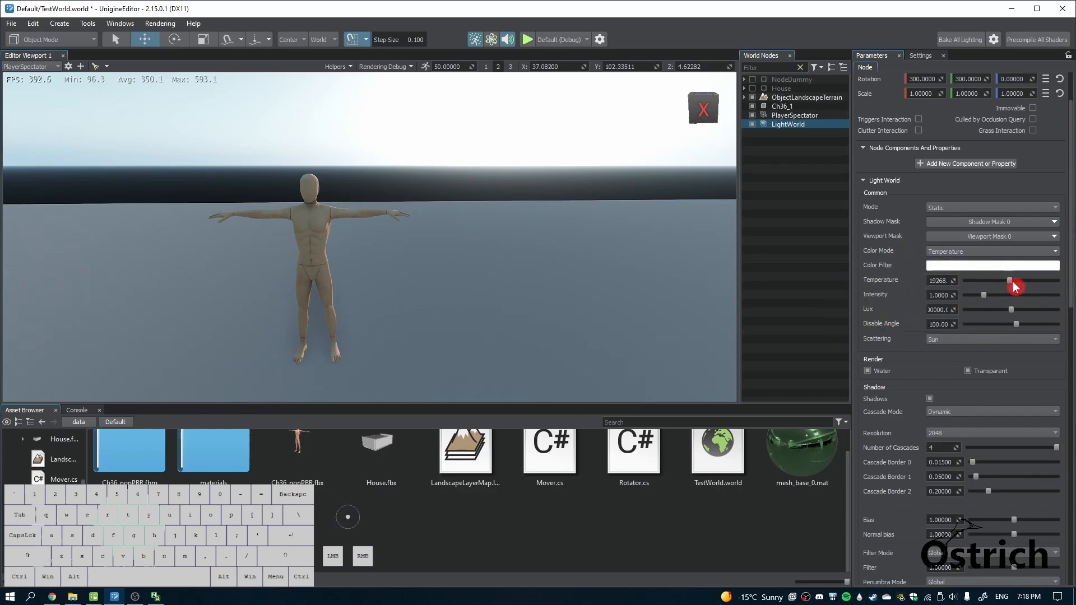
- Lower the light's temperature to 0 and try a red #ff0004 color filter before returning the filter to white
{"action": "left_click_drag", "start_coordinate": [1010, 283], "coordinate": [956, 283]}
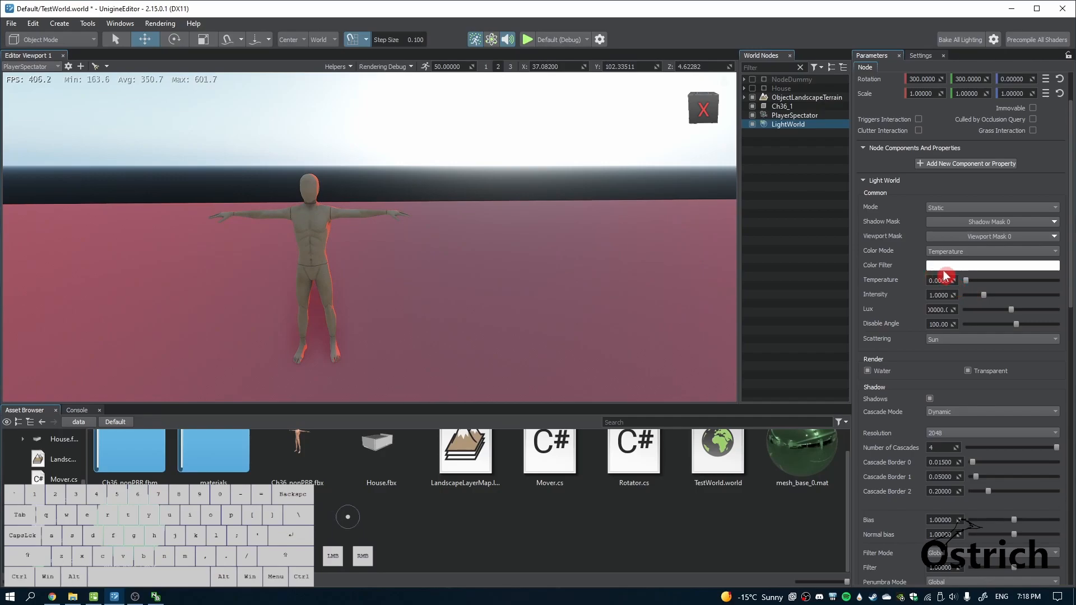
{"action": "left_click", "coordinate": [945, 268]}
{"action": "left_click", "coordinate": [527, 199]}
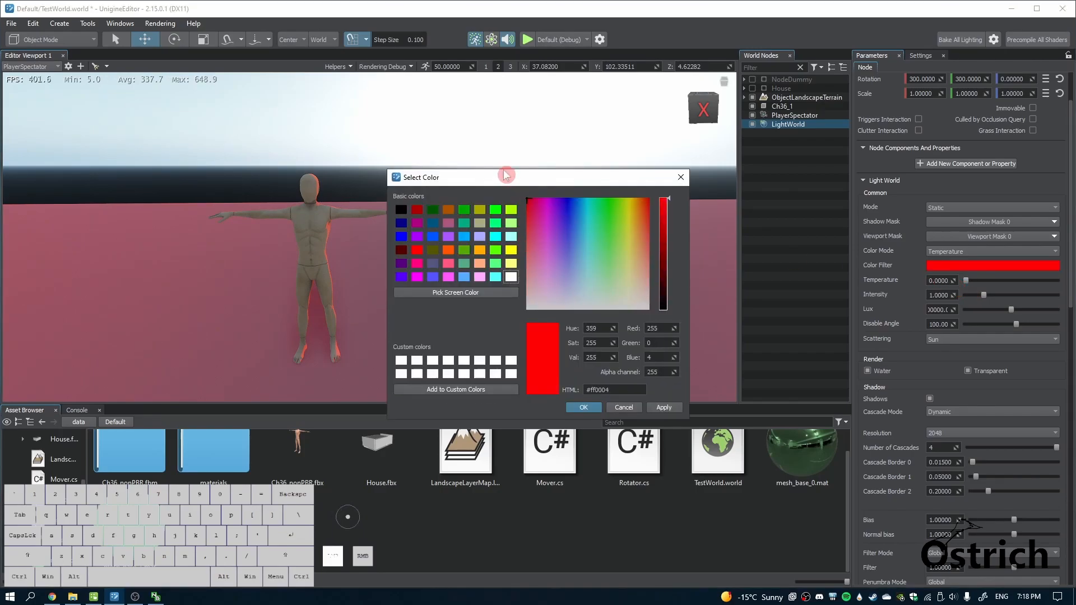
{"action": "left_click", "coordinate": [980, 281]}
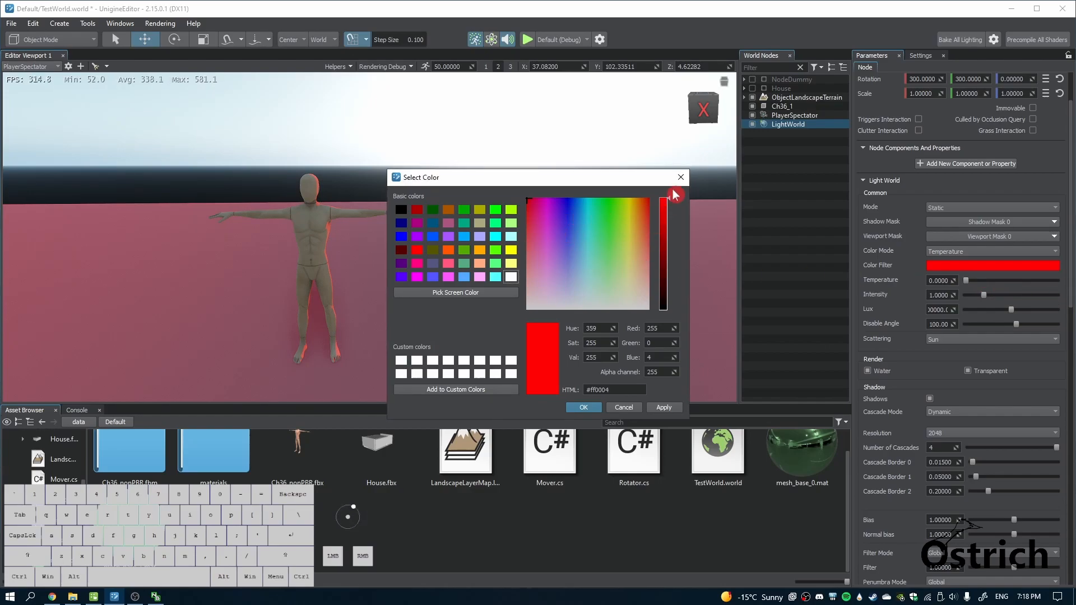
{"action": "left_click", "coordinate": [581, 308]}
{"action": "left_click", "coordinate": [590, 411]}
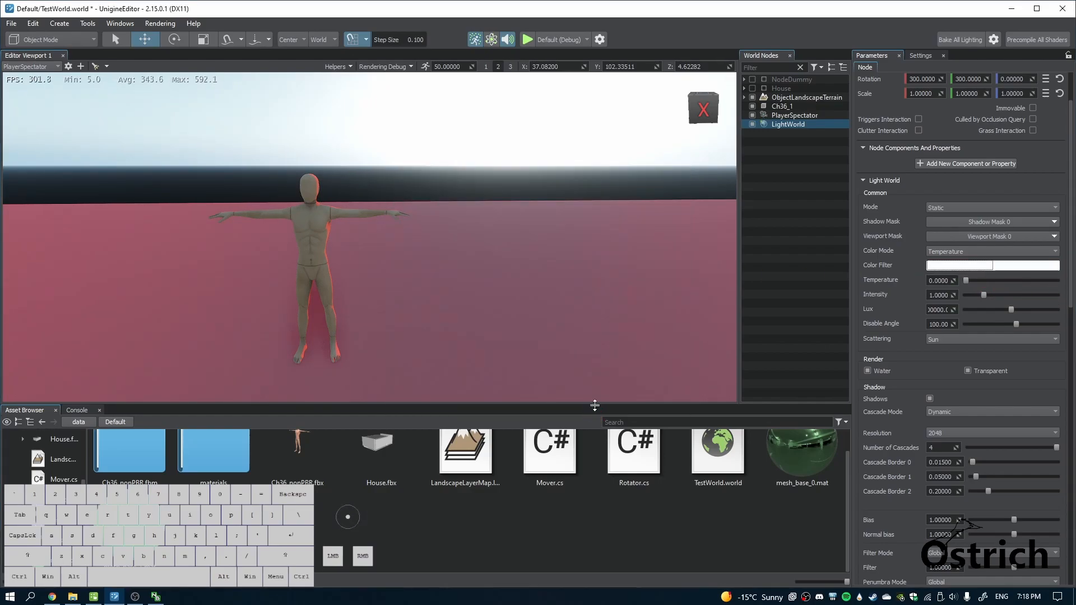
- Try the light's temperature at 40000 and at 0, and set it to 15000
{"action": "left_click_drag", "start_coordinate": [968, 285], "coordinate": [1031, 286]}
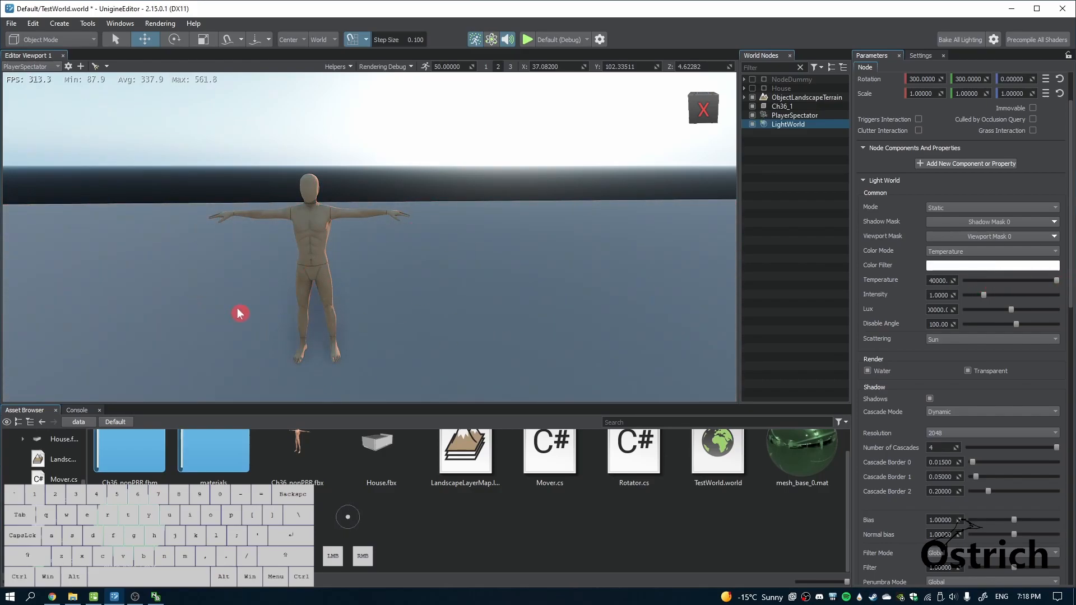
{"action": "left_click_drag", "start_coordinate": [976, 280], "coordinate": [896, 294]}
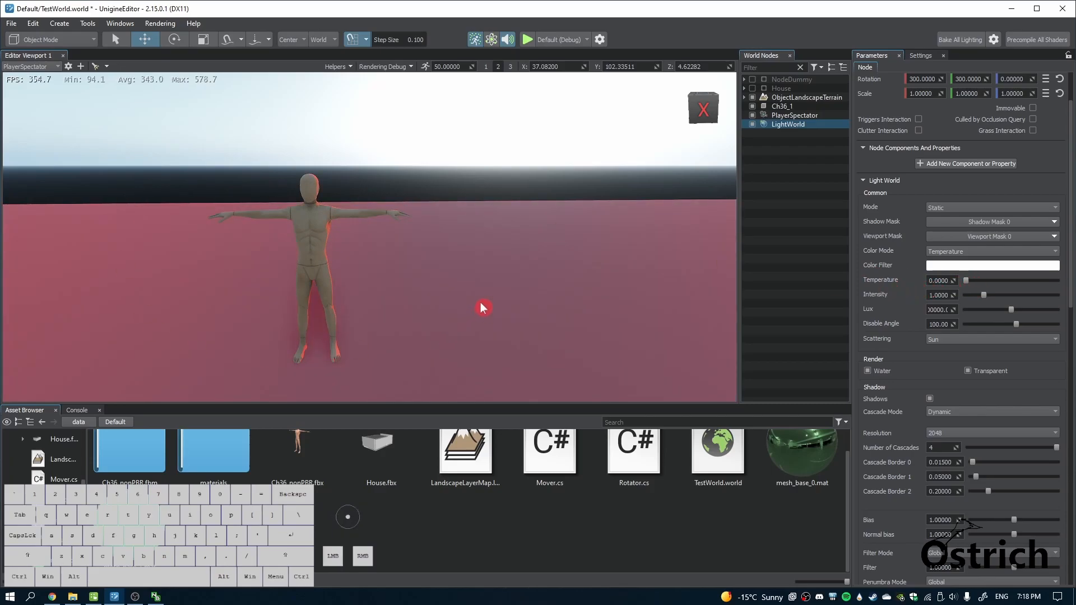
{"action": "left_click_drag", "start_coordinate": [997, 284], "coordinate": [1007, 282]}
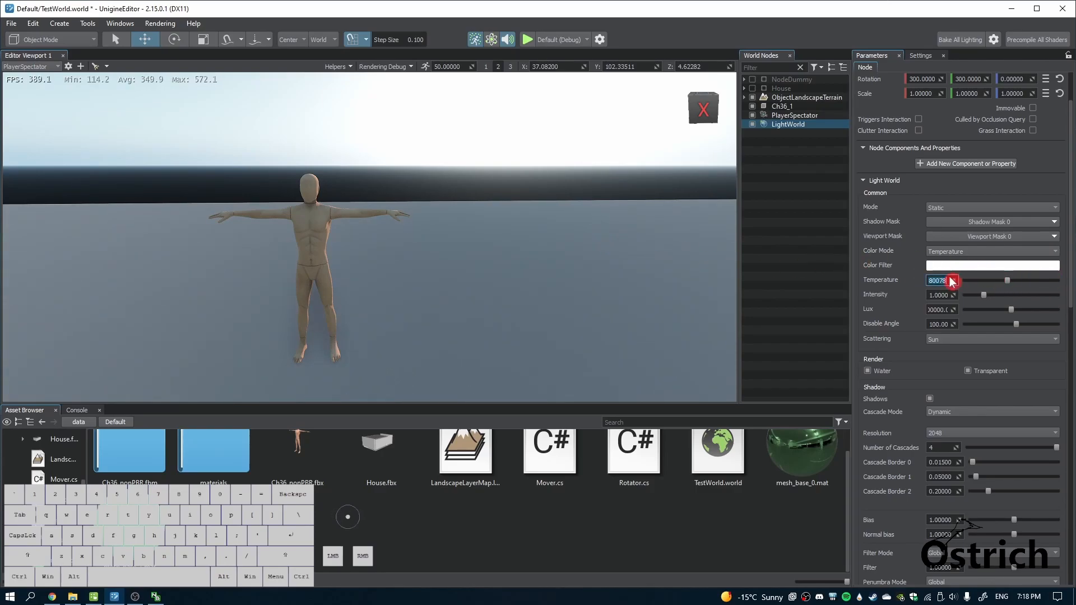
{"action": "type", "text": "15000."}
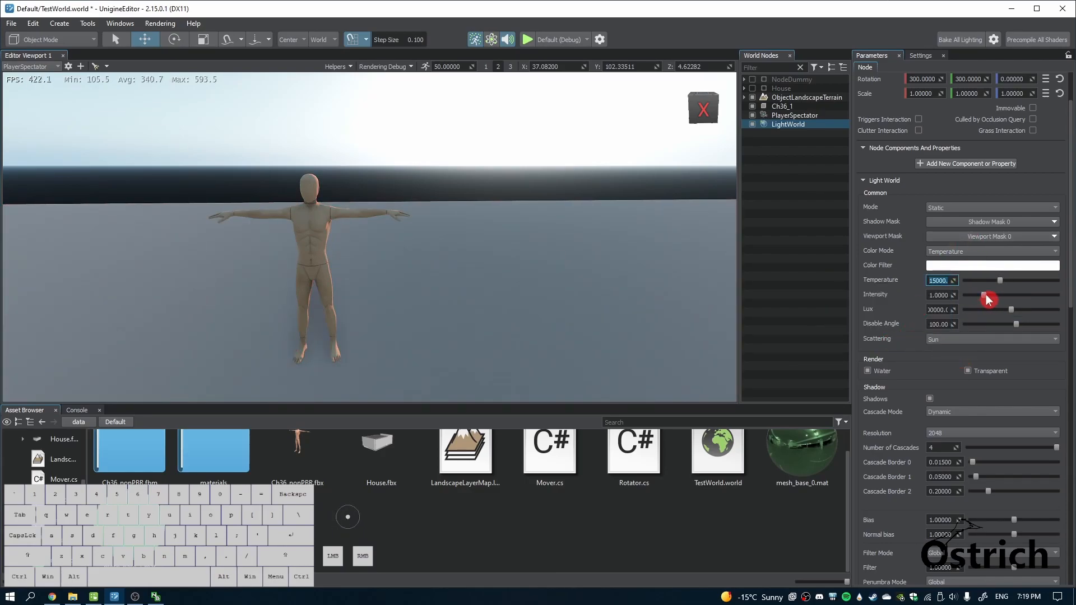
- Set the world light's intensity to 3
{"action": "left_click_drag", "start_coordinate": [982, 296], "coordinate": [1021, 301]}
{"action": "left_click", "coordinate": [935, 294]}
{"action": "type", "text": "3"}
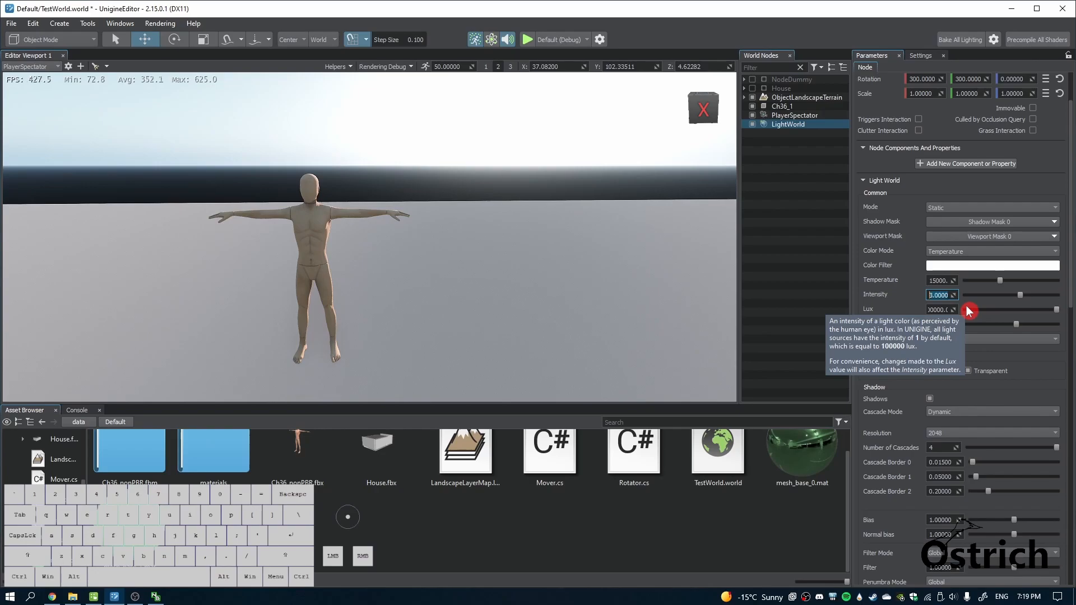
{"action": "left_click", "coordinate": [920, 362]}
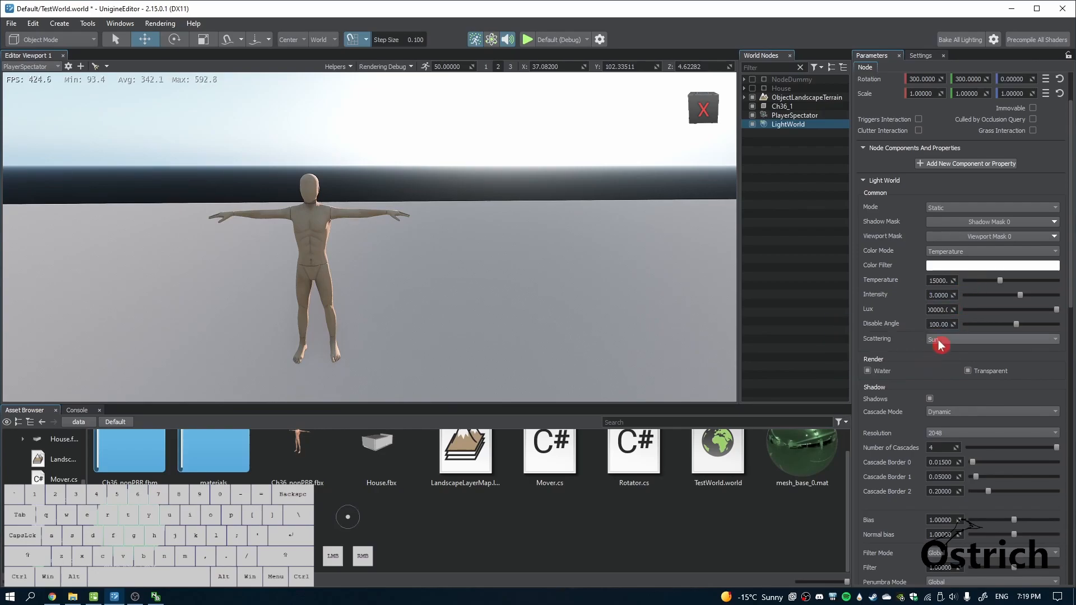
- Review the world light's scattering options, choose Sun, and look at the sky above the character
{"action": "scroll", "coordinate": [902, 213], "scroll_direction": "down", "scroll_amount": 3}
{"action": "scroll", "coordinate": [900, 212], "scroll_direction": "up", "scroll_amount": 2}
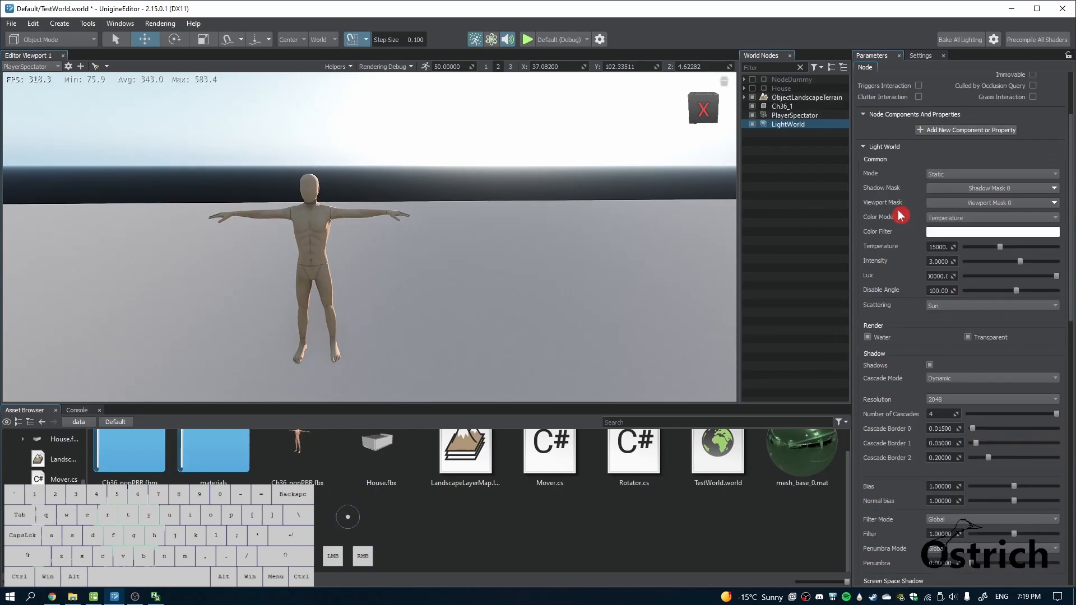
{"action": "left_click", "coordinate": [937, 312]}
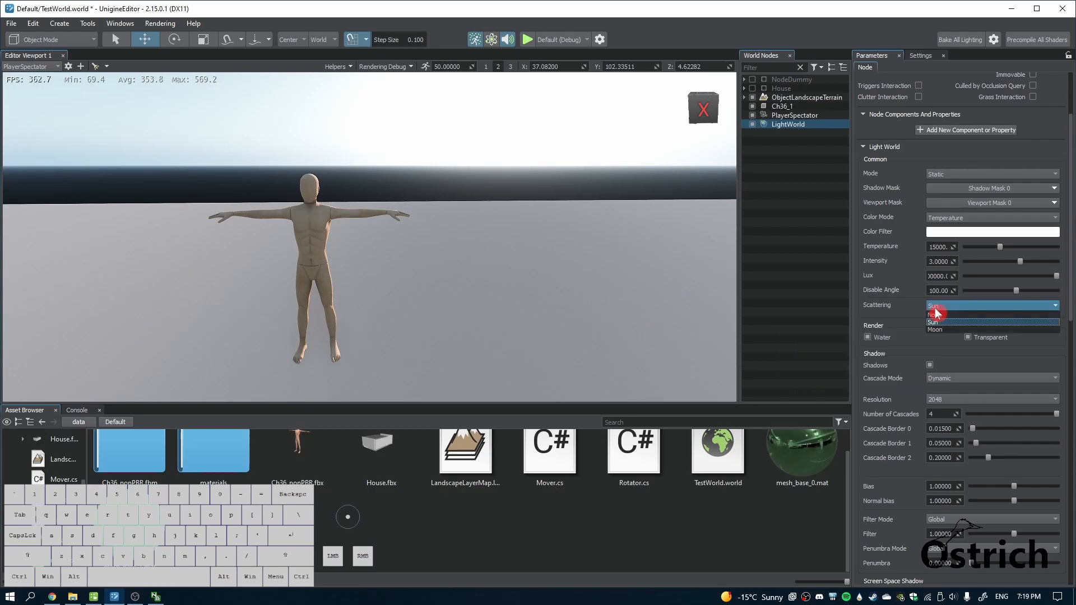
{"action": "left_click", "coordinate": [934, 322]}
{"action": "right_click_drag", "start_coordinate": [594, 221], "coordinate": [588, 187]}
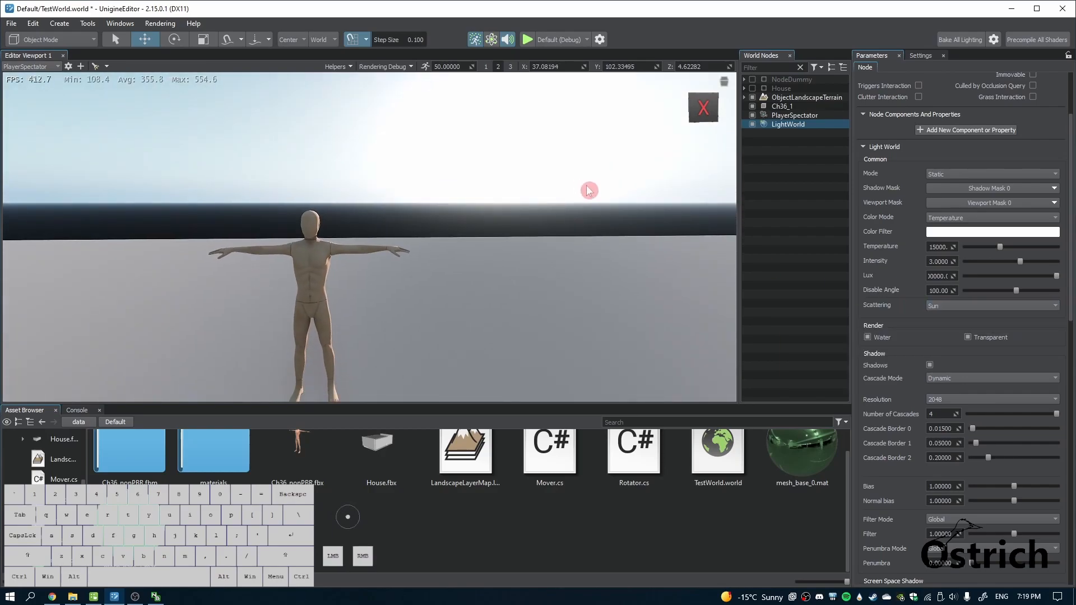
- Try the world light's scattering at None, look around the scene, and return it to Sun
{"action": "left_click", "coordinate": [955, 306]}
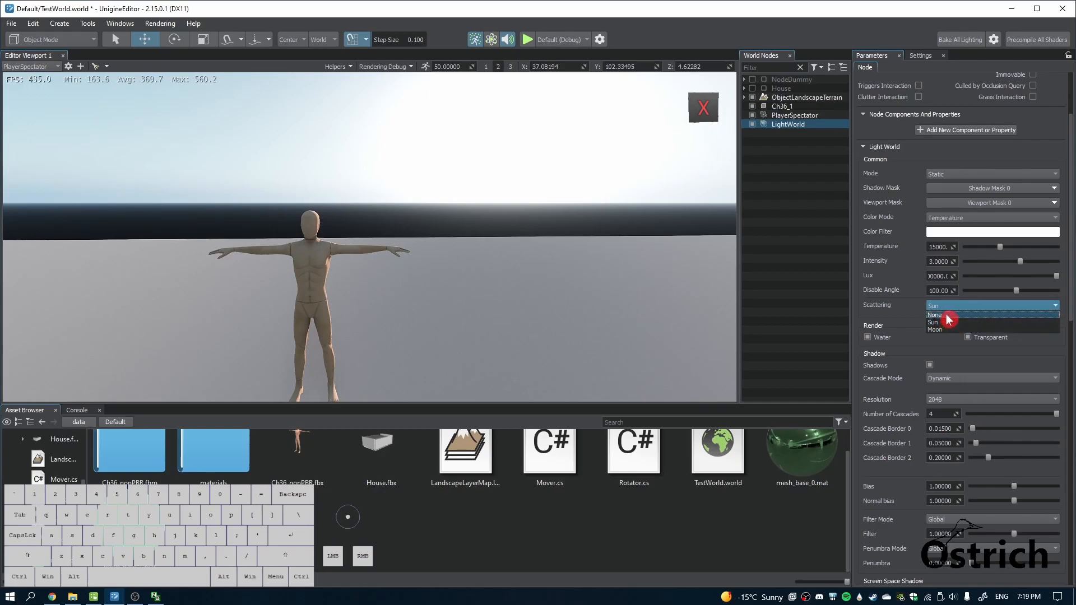
{"action": "left_click", "coordinate": [947, 316]}
{"action": "right_click_drag", "start_coordinate": [577, 215], "coordinate": [296, 166]}
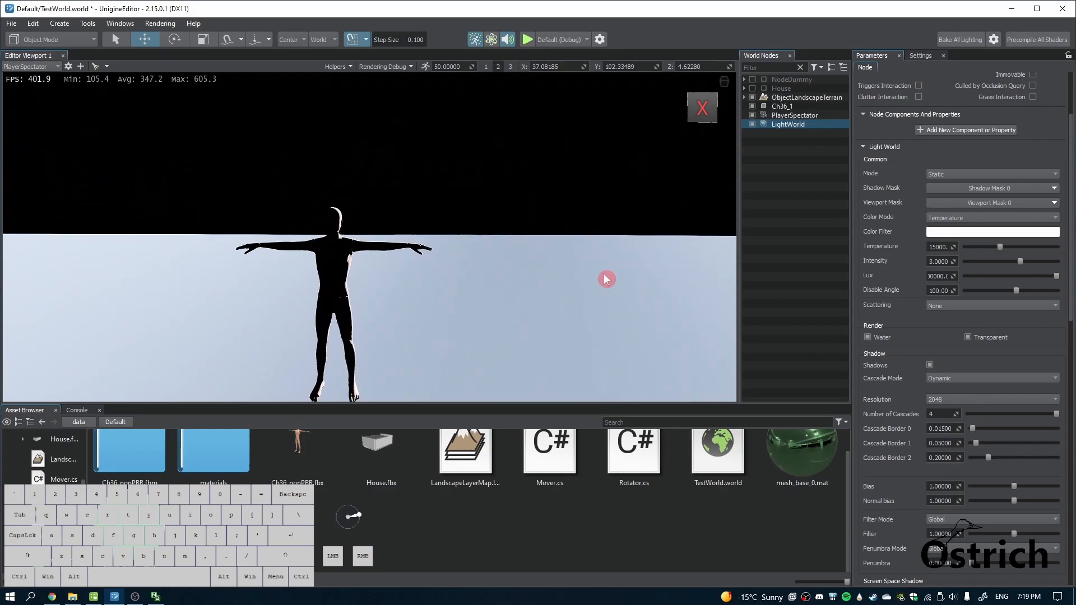
{"action": "left_click", "coordinate": [953, 306]}
{"action": "left_click", "coordinate": [948, 323]}
{"action": "right_click_drag", "start_coordinate": [490, 263], "coordinate": [474, 231]}
- Try the Moon scattering option, look at the sky above the character, and restore Sun
{"action": "left_click", "coordinate": [947, 306]}
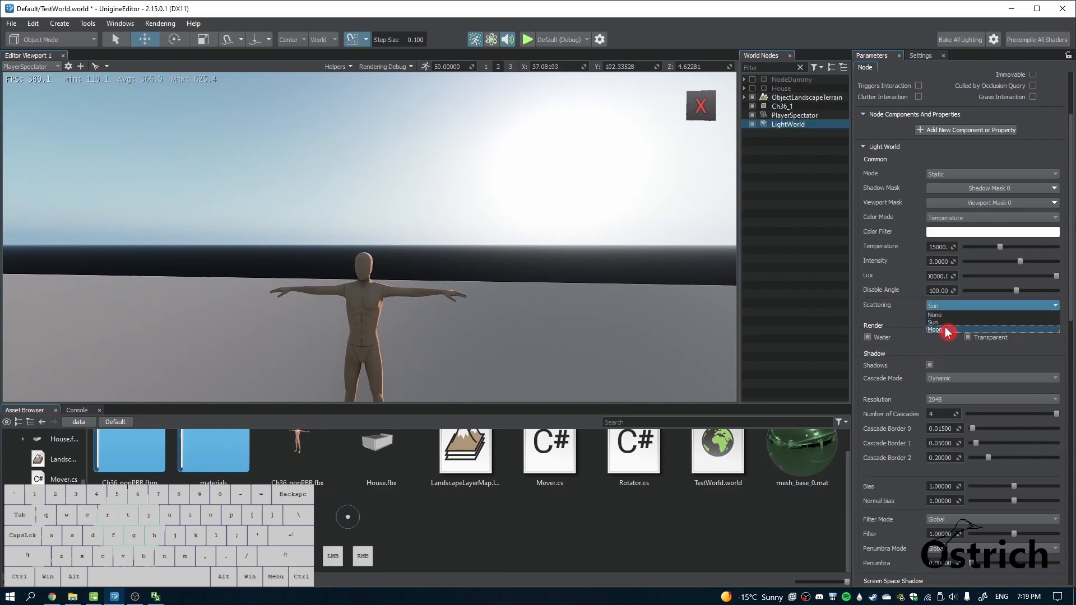
{"action": "left_click", "coordinate": [946, 335]}
{"action": "right_click_drag", "start_coordinate": [521, 308], "coordinate": [555, 267]}
{"action": "mouse_move", "coordinate": [525, 264]}
{"action": "right_mouse_down"}
{"action": "mouse_move", "coordinate": [512, 345]}
{"action": "mouse_move", "coordinate": [531, 264]}
{"action": "right_mouse_up"}
{"action": "left_click", "coordinate": [966, 306]}
{"action": "left_click", "coordinate": [968, 323]}
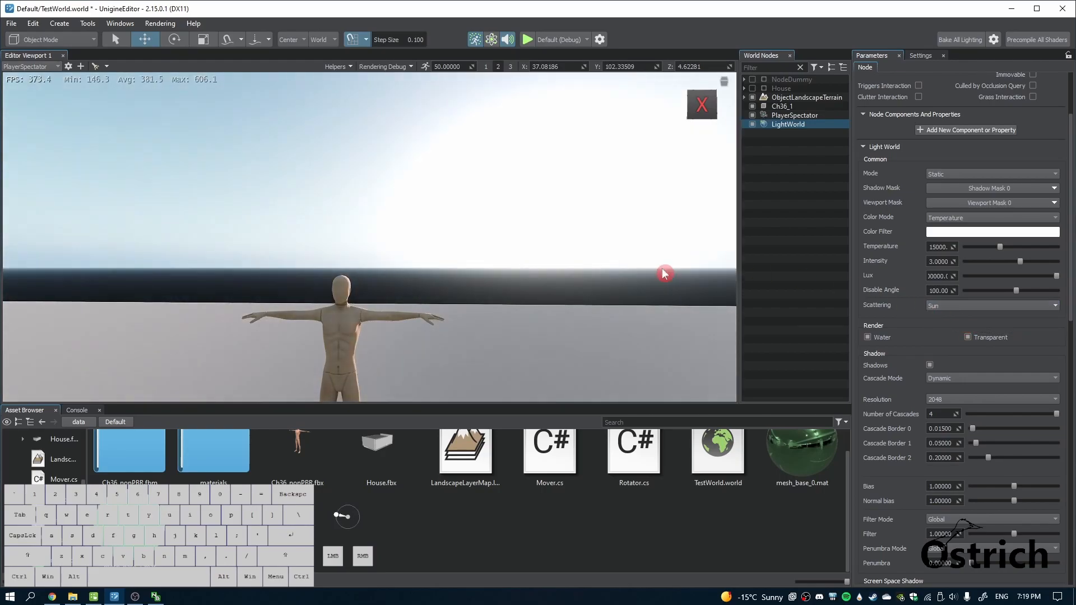
- Create a box primitive on the ground beside the character and raise it to a height of 1.9
{"action": "scroll", "coordinate": [990, 356], "scroll_direction": "down", "scroll_amount": 3}
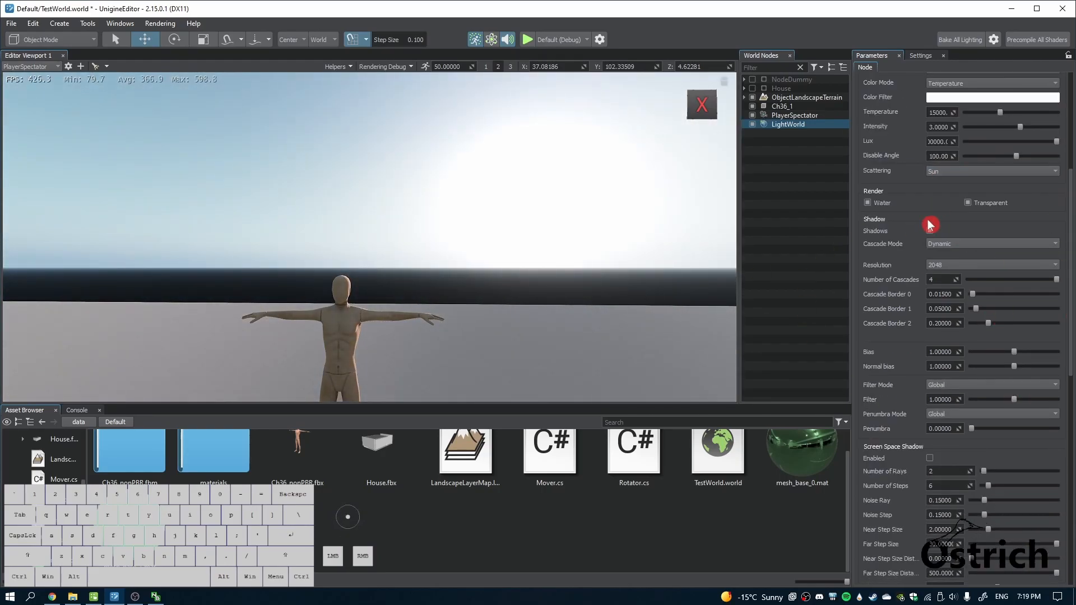
{"action": "scroll", "coordinate": [1000, 381], "scroll_direction": "down", "scroll_amount": 3}
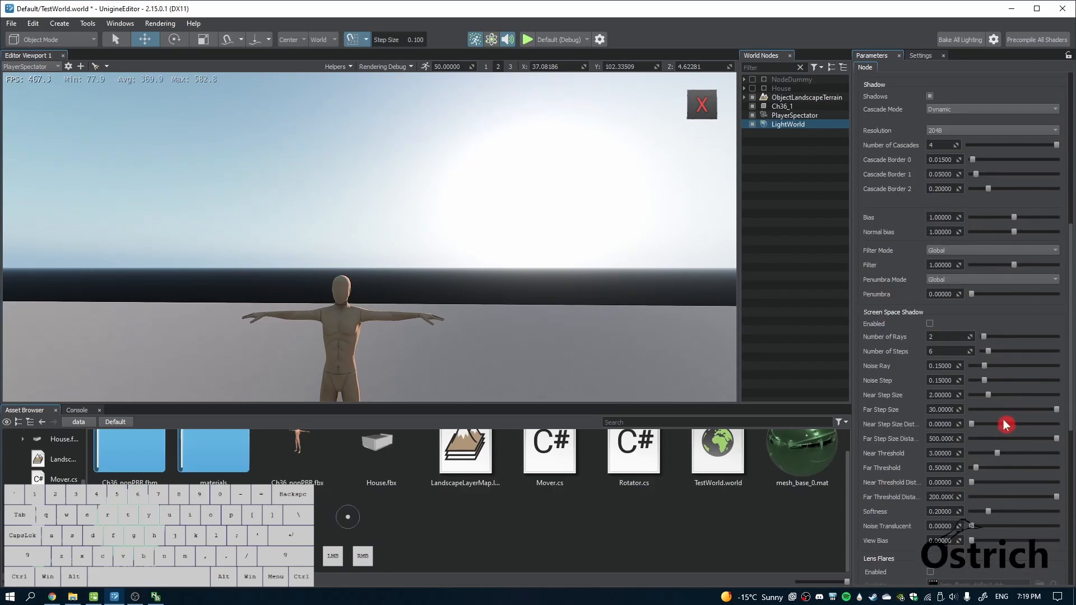
{"action": "scroll", "coordinate": [997, 392], "scroll_direction": "up", "scroll_amount": 5}
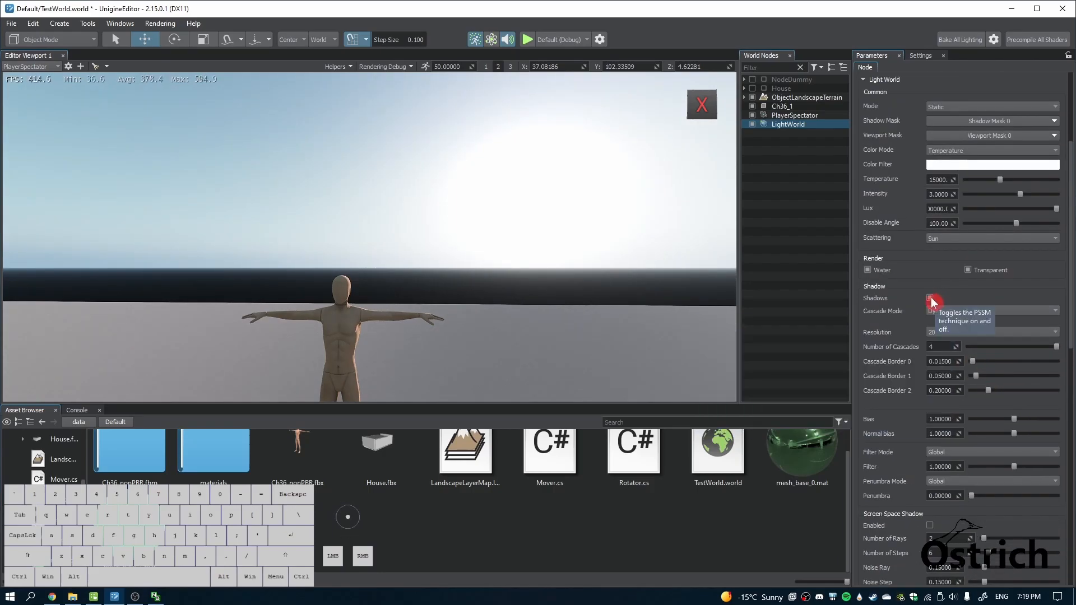
{"action": "right_click_drag", "start_coordinate": [588, 281], "coordinate": [571, 358]}
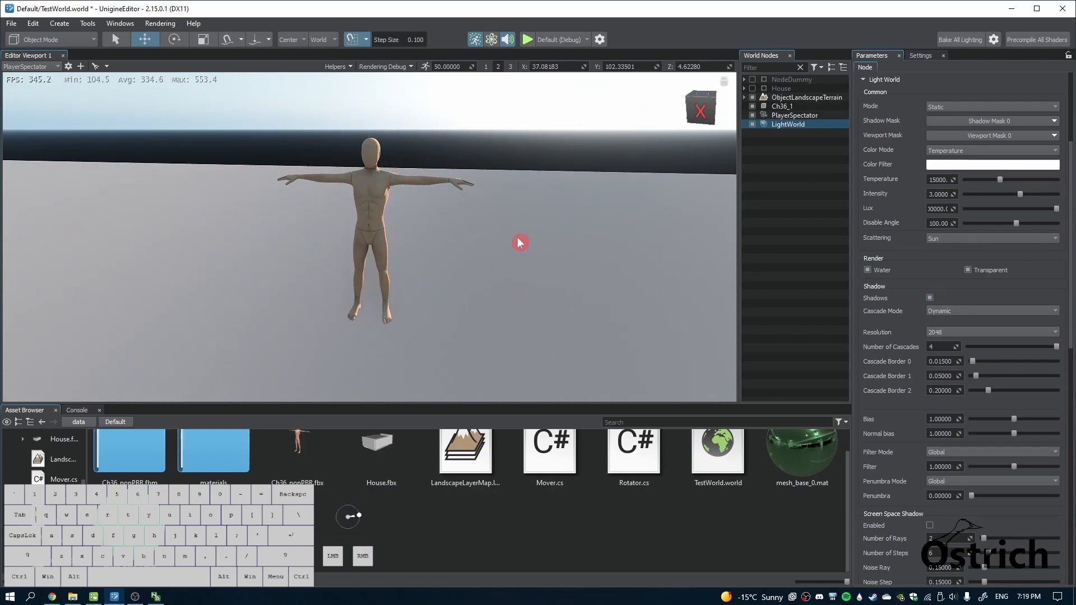
{"action": "right_click", "coordinate": [535, 247]}
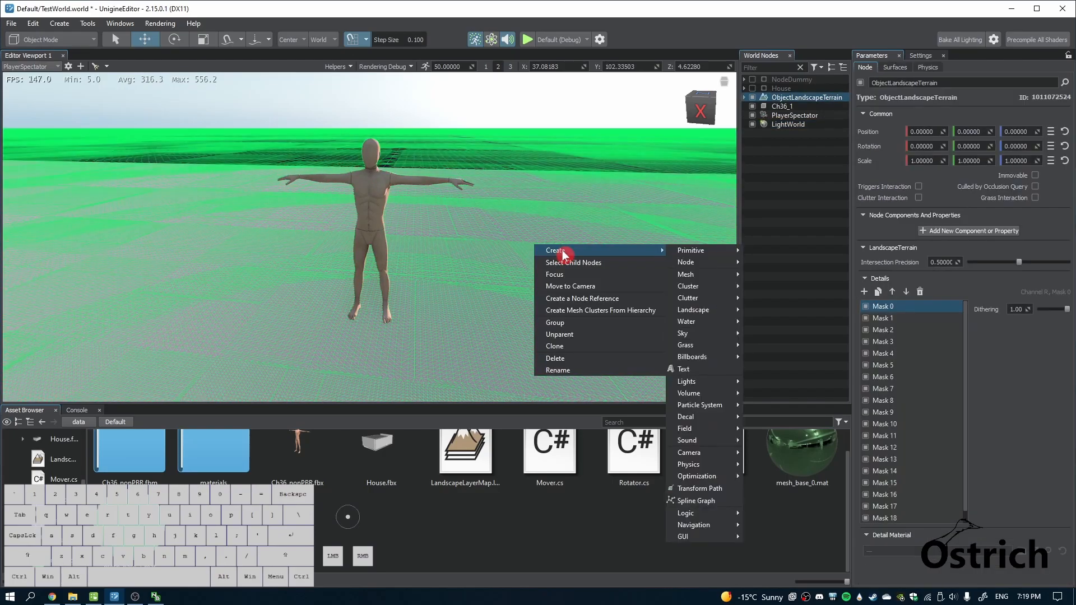
{"action": "mouse_move", "coordinate": [607, 250]}
{"action": "left_click", "coordinate": [704, 249]}
{"action": "left_click", "coordinate": [598, 318]}
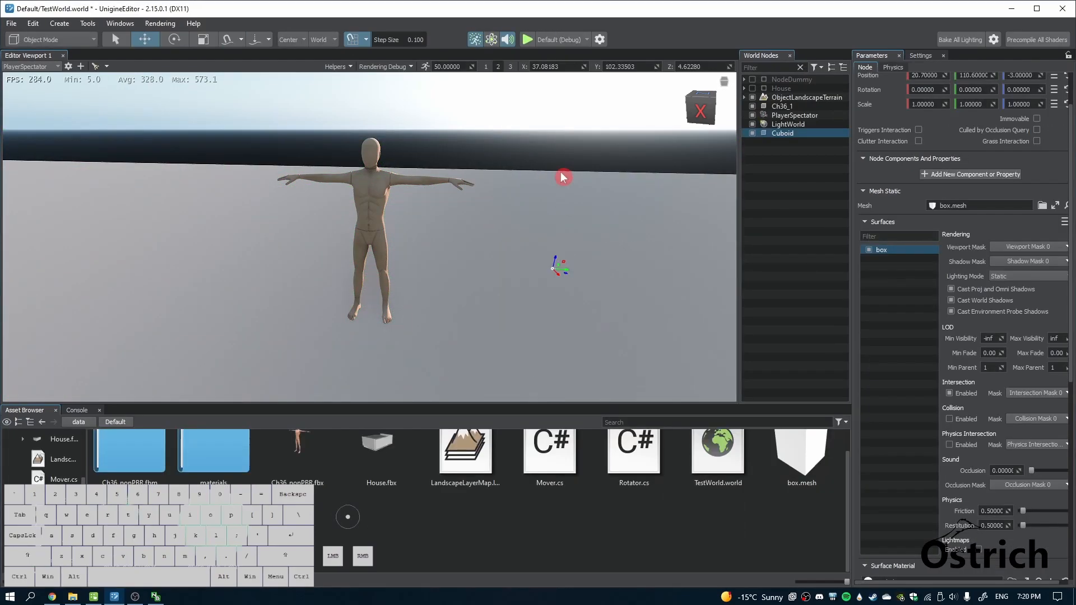
{"action": "left_click", "coordinate": [558, 252]}
{"action": "left_click", "coordinate": [763, 142]}
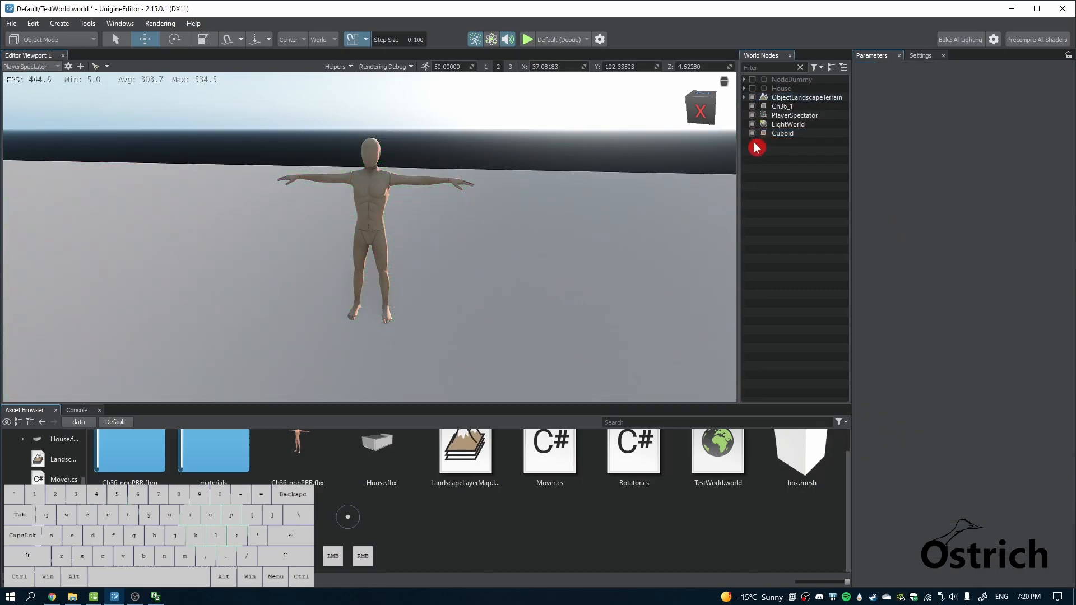
{"action": "left_click", "coordinate": [798, 136]}
{"action": "left_click_drag", "start_coordinate": [557, 260], "coordinate": [580, 175]}
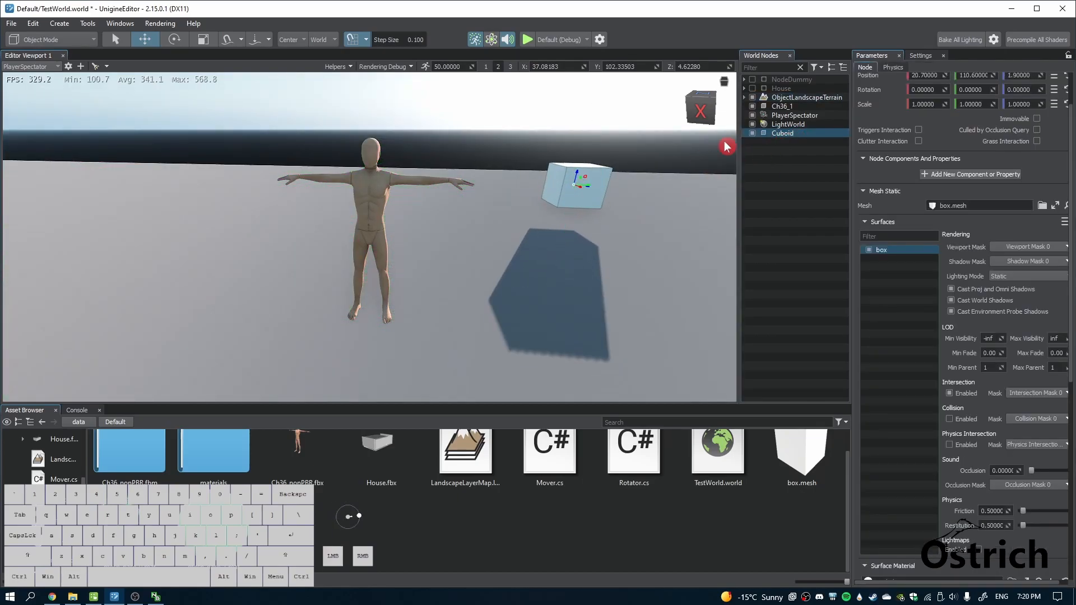
- Turn the world light's shadows off to compare the box without its shadow, and turn them back on
{"action": "left_click", "coordinate": [788, 124]}
{"action": "left_click", "coordinate": [930, 298]}
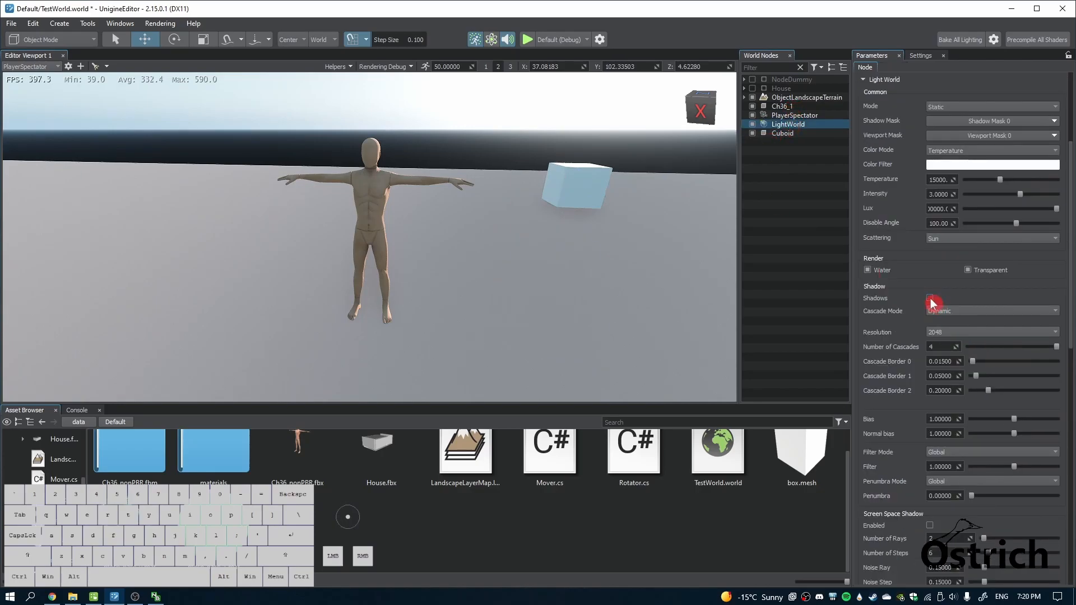
{"action": "right_click_drag", "start_coordinate": [607, 221], "coordinate": [671, 220]}
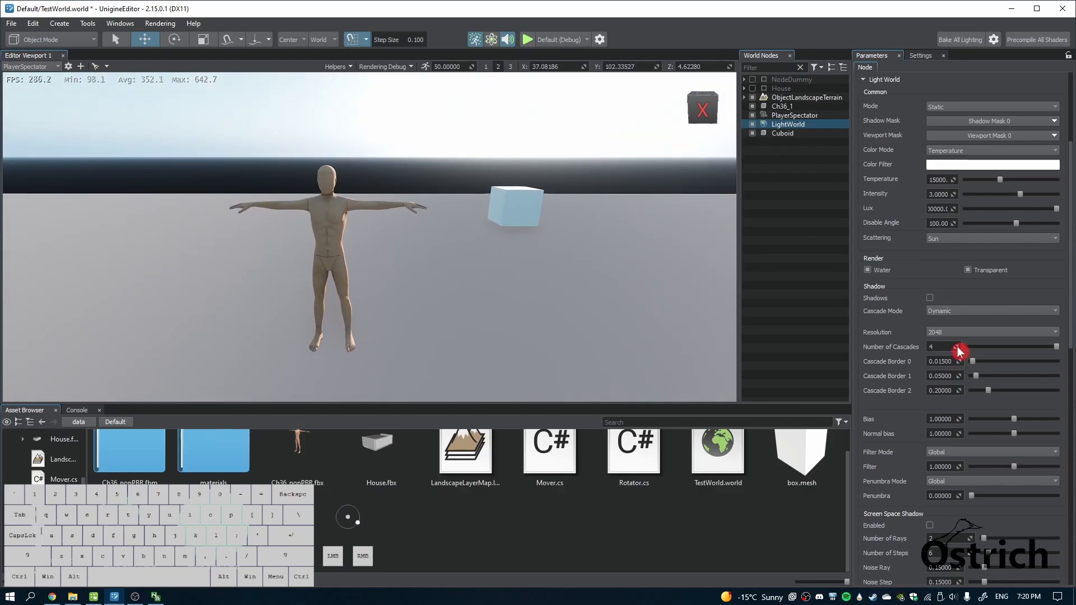
{"action": "left_click", "coordinate": [930, 298]}
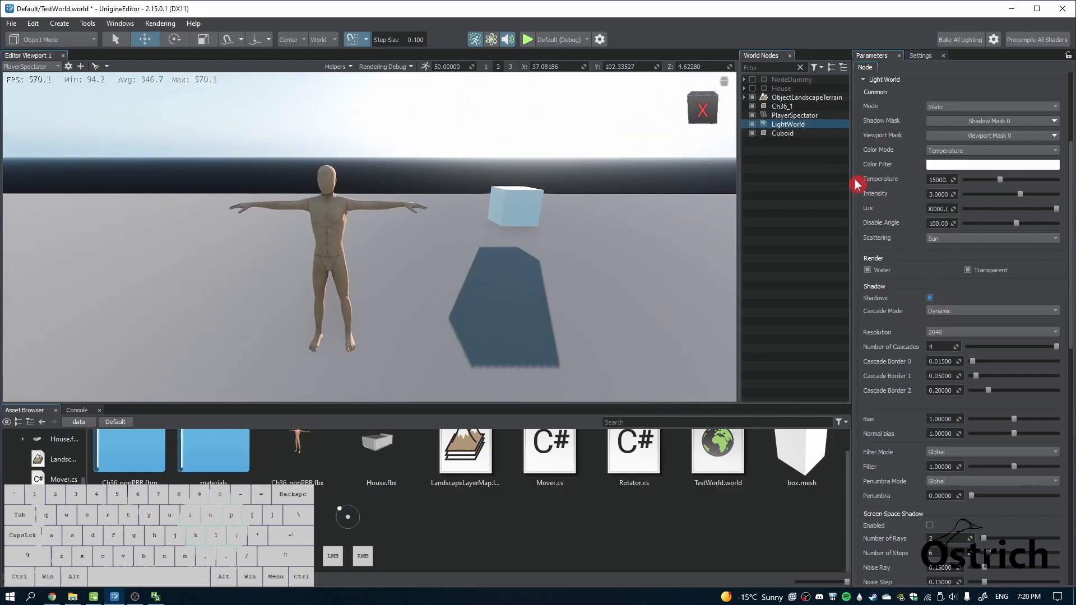
- Delete the Cuboid node from the world and the box.mesh asset from the project
{"action": "left_click", "coordinate": [773, 135]}
{"action": "key", "text": "Delete"}
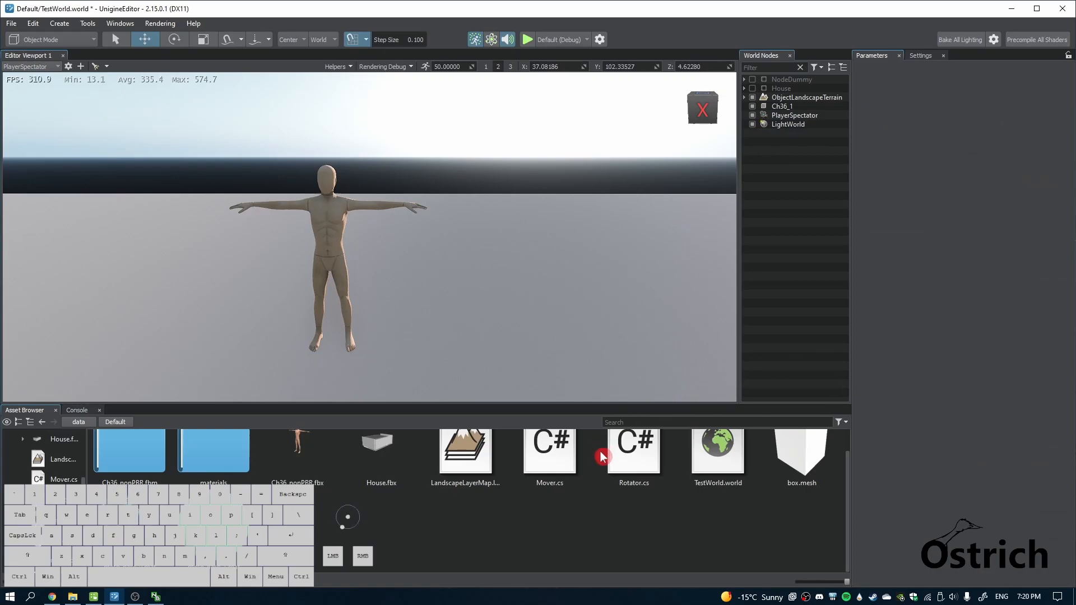
{"action": "left_click", "coordinate": [794, 473]}
{"action": "key", "text": "Delete"}
{"action": "key", "text": "Return"}
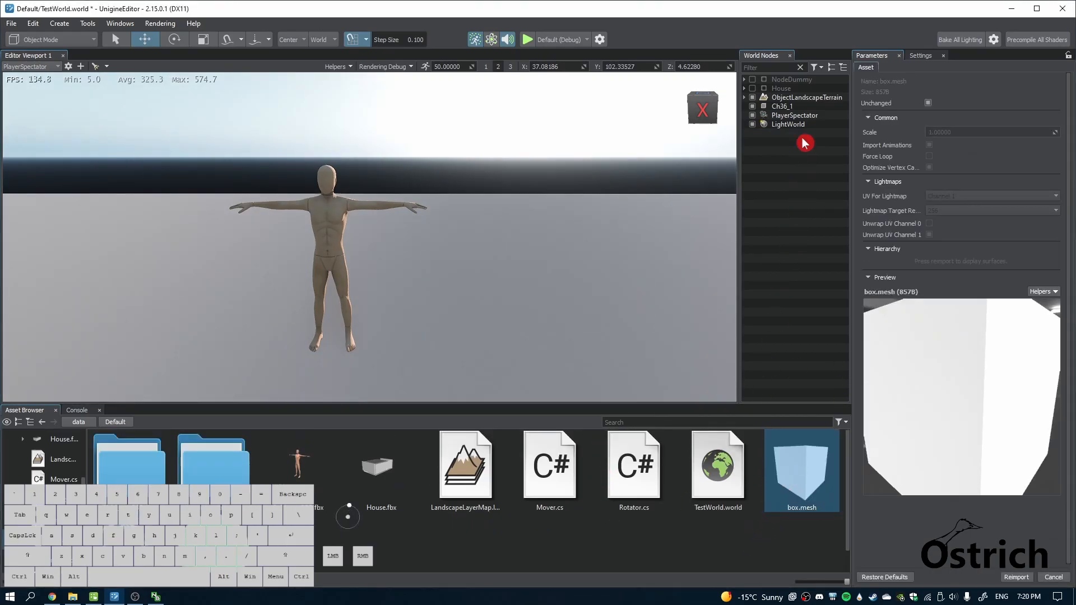
- Enable Cast World Shadows on the character's Ch36_Body surface and view the character from the side
{"action": "left_click", "coordinate": [795, 125]}
{"action": "scroll", "coordinate": [940, 373], "scroll_direction": "down", "scroll_amount": 2}
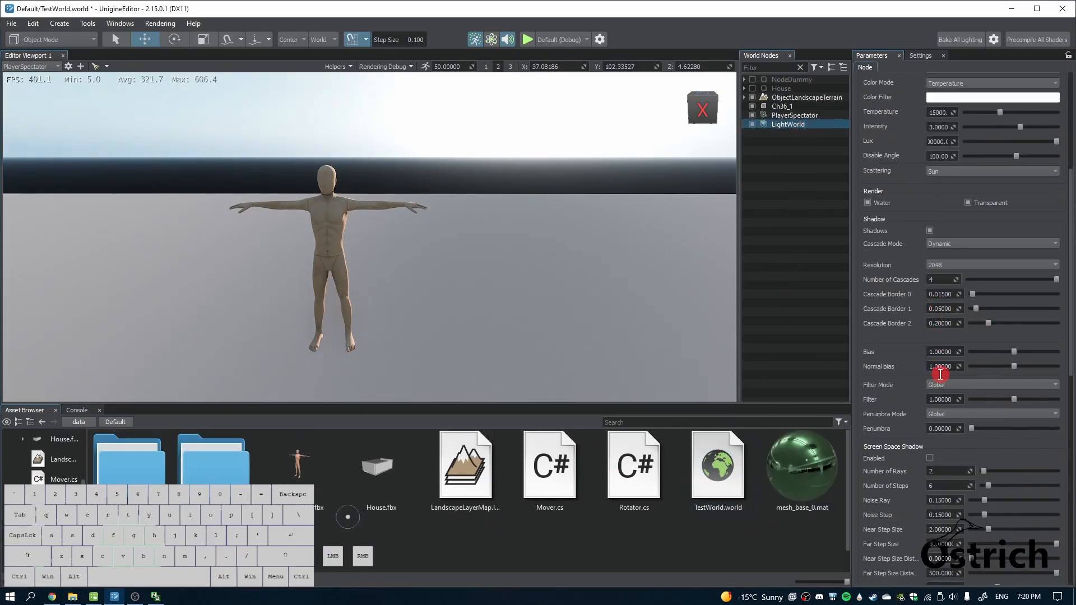
{"action": "right_click_drag", "start_coordinate": [709, 260], "coordinate": [684, 264]}
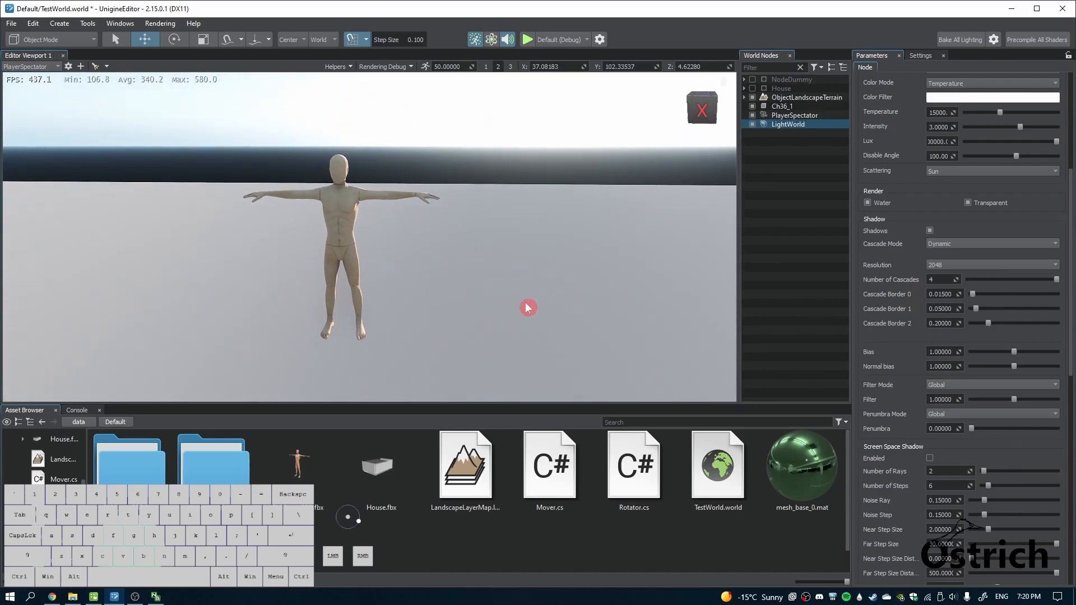
{"action": "key", "text": "s"}
{"action": "right_click_drag", "start_coordinate": [598, 298], "coordinate": [516, 293]}
{"action": "key", "text": "w"}
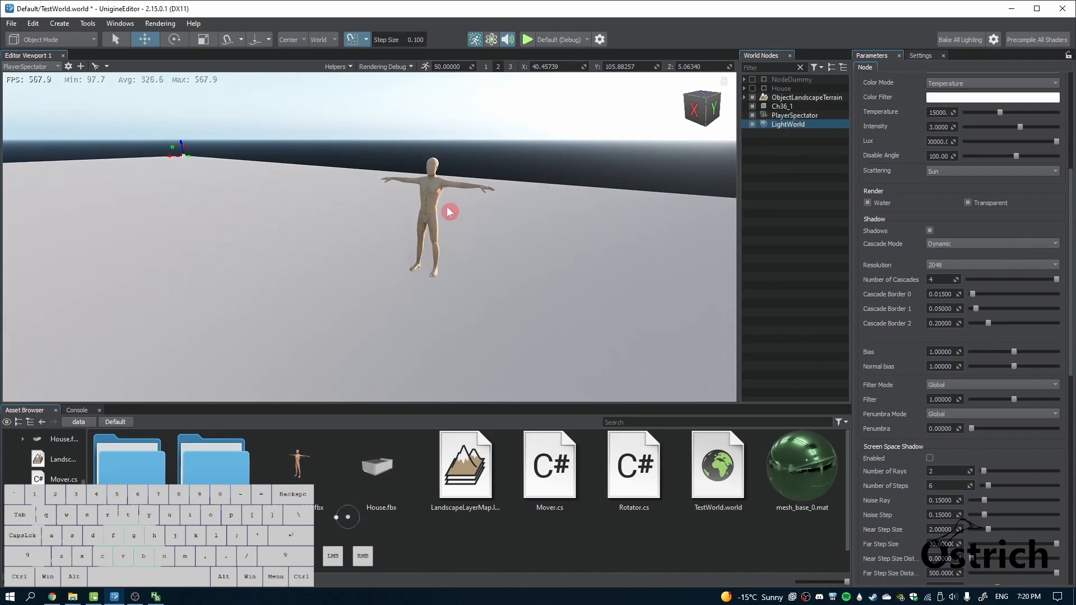
{"action": "left_click", "coordinate": [424, 207]}
{"action": "left_click", "coordinate": [427, 194]}
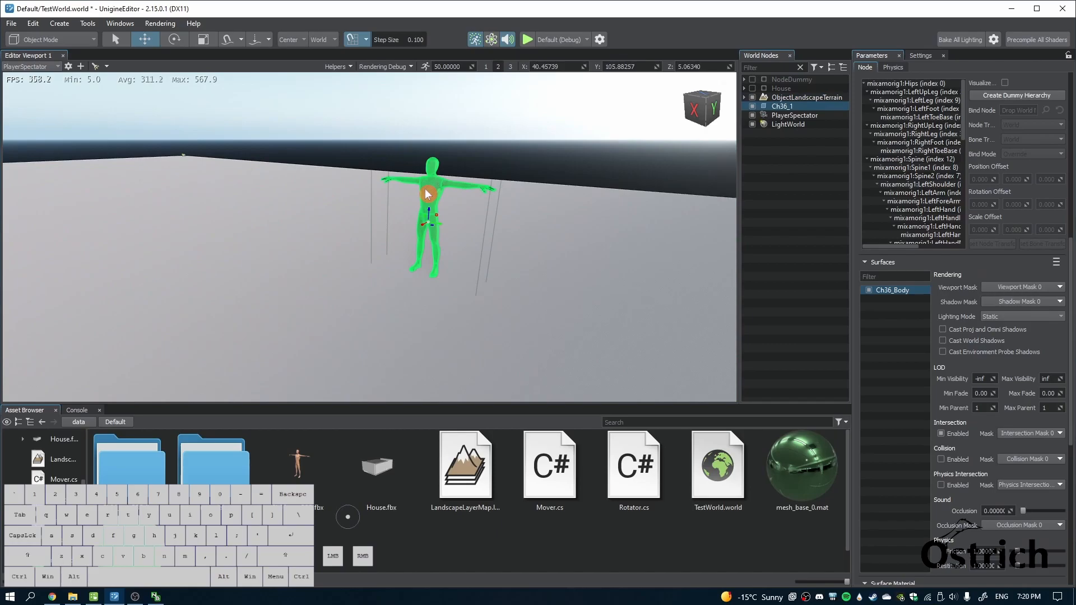
{"action": "scroll", "coordinate": [949, 373], "scroll_direction": "up", "scroll_amount": 5}
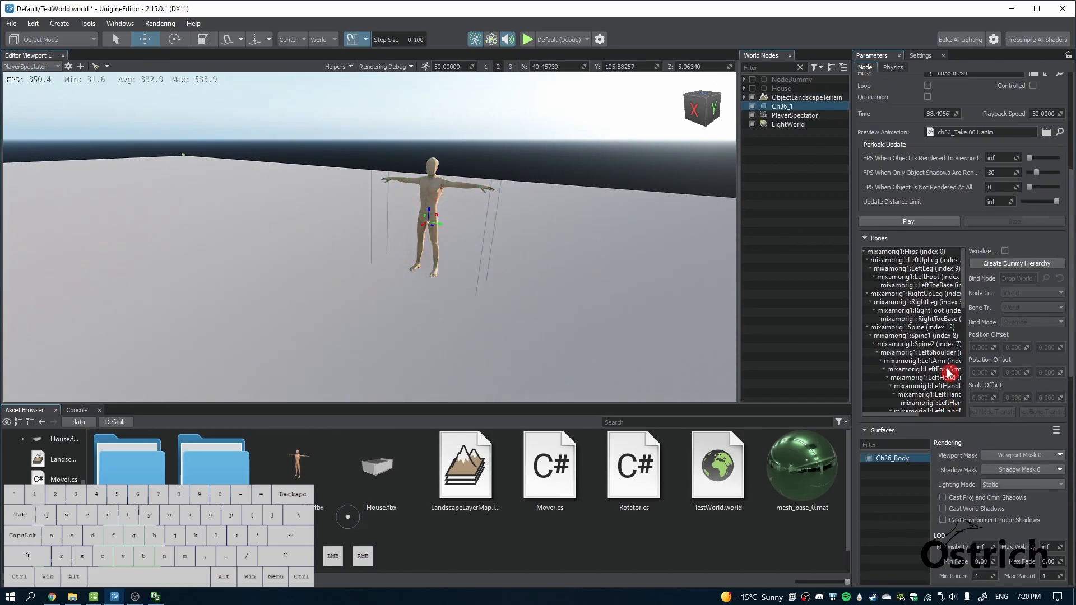
{"action": "scroll", "coordinate": [949, 373], "scroll_direction": "up", "scroll_amount": 6}
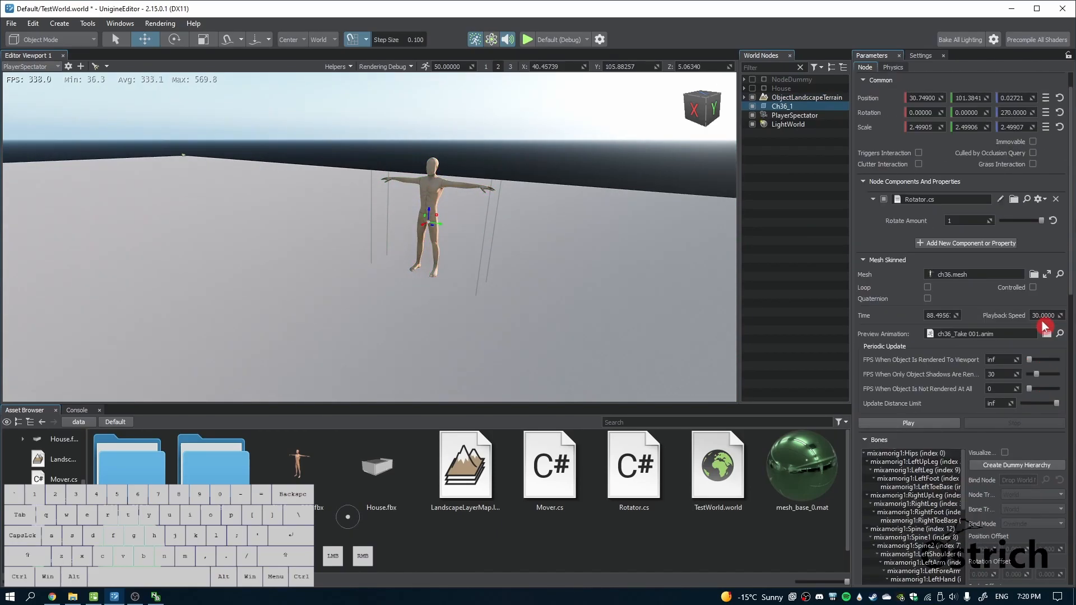
{"action": "scroll", "coordinate": [951, 247], "scroll_direction": "down", "scroll_amount": 13}
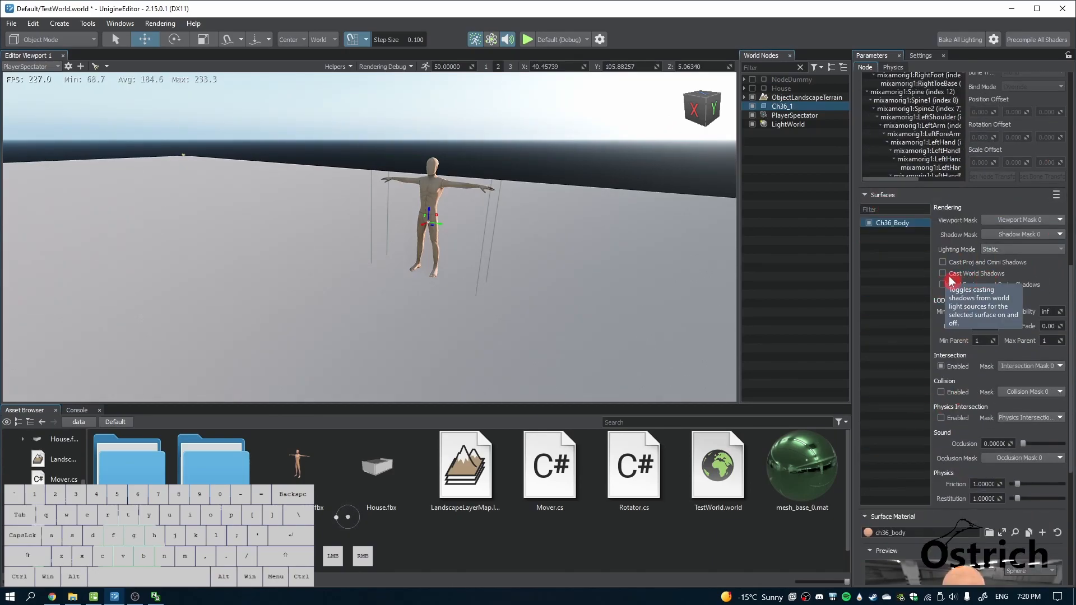
{"action": "left_click", "coordinate": [942, 274]}
{"action": "right_click_drag", "start_coordinate": [377, 326], "coordinate": [363, 287]}
- Set the world light's Cascade Border 0, 1 and 2 to about 0.55, 0.76 and 0.99
{"action": "left_click", "coordinate": [781, 124]}
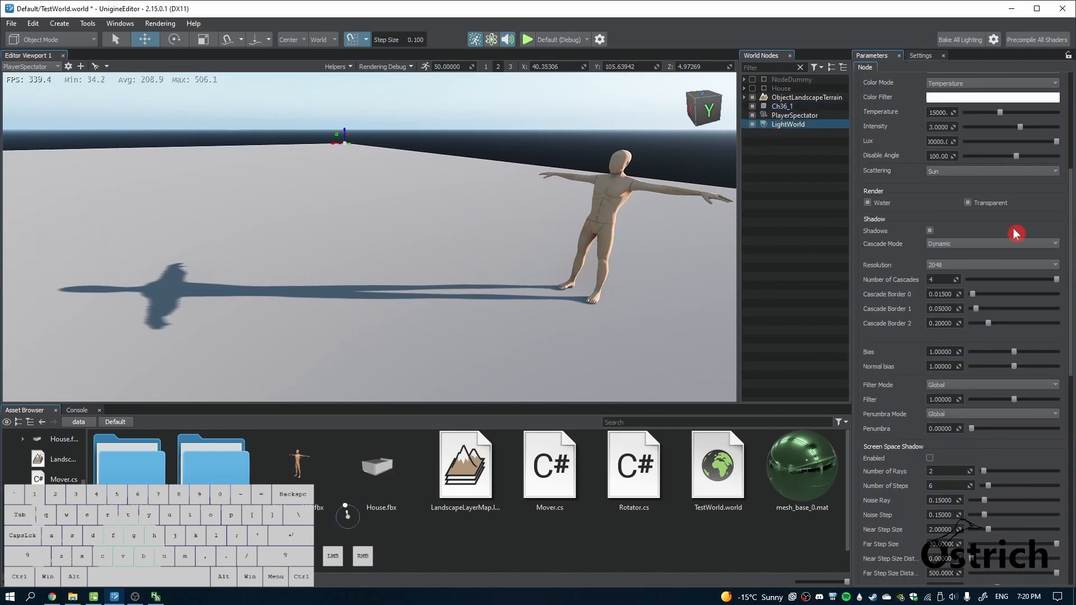
{"action": "scroll", "coordinate": [864, 278], "scroll_direction": "down", "scroll_amount": 1}
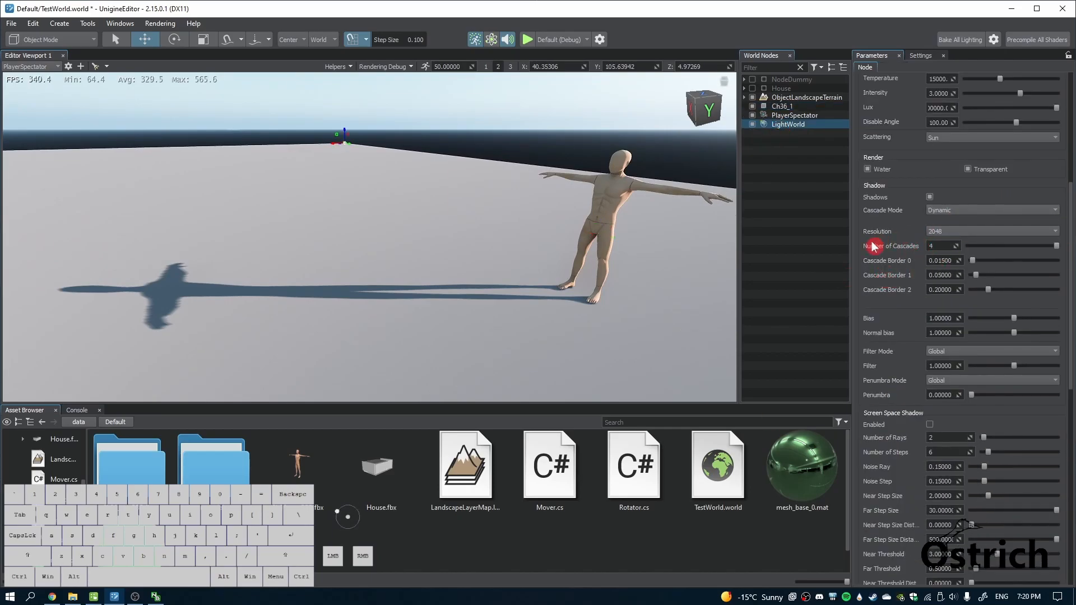
{"action": "left_click_drag", "start_coordinate": [990, 290], "coordinate": [1036, 291]}
{"action": "left_click_drag", "start_coordinate": [974, 275], "coordinate": [1018, 267]}
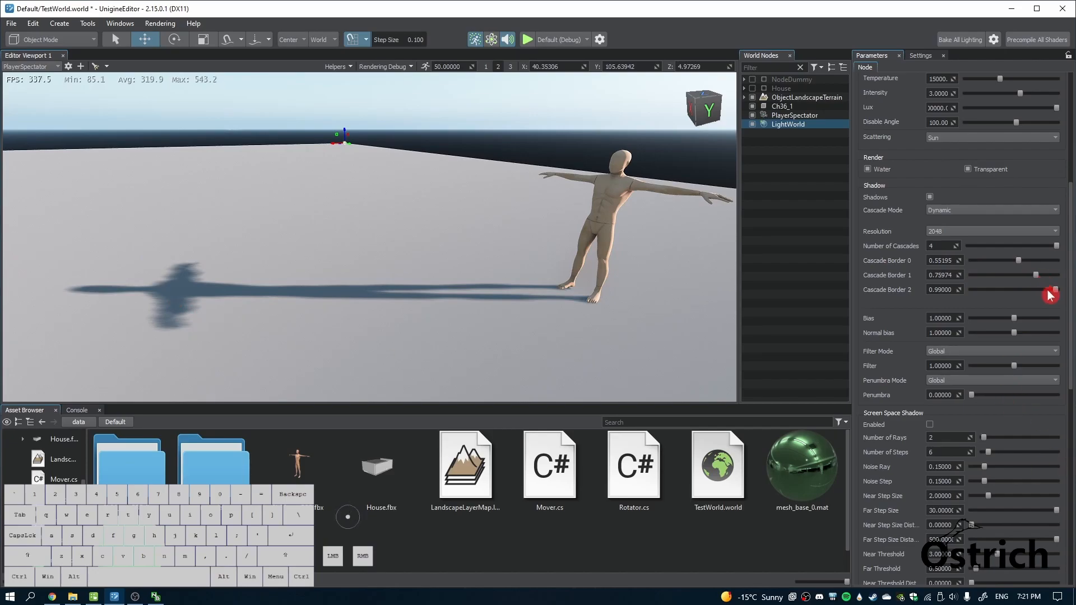
- Reduce the light's shadow cascades to 2 with Cascade Border 0 at about 0.51, and raise Bias and Normal bias to 2
{"action": "left_click", "coordinate": [1052, 251]}
{"action": "left_click_drag", "start_coordinate": [1056, 246], "coordinate": [812, 308]}
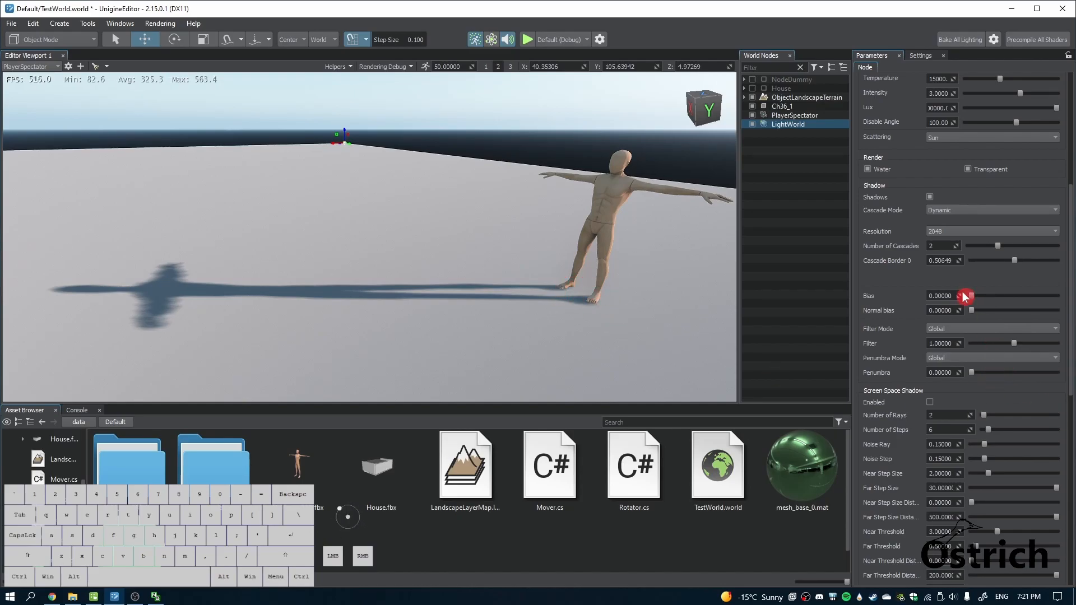
{"action": "left_click_drag", "start_coordinate": [972, 295], "coordinate": [1063, 303]}
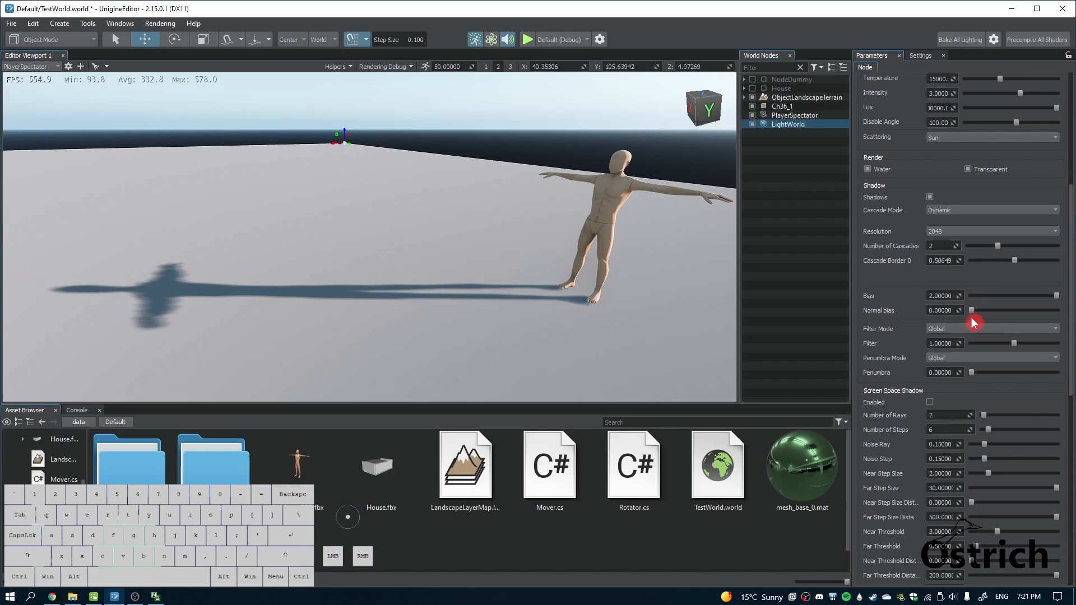
{"action": "left_click_drag", "start_coordinate": [972, 314], "coordinate": [1059, 312]}
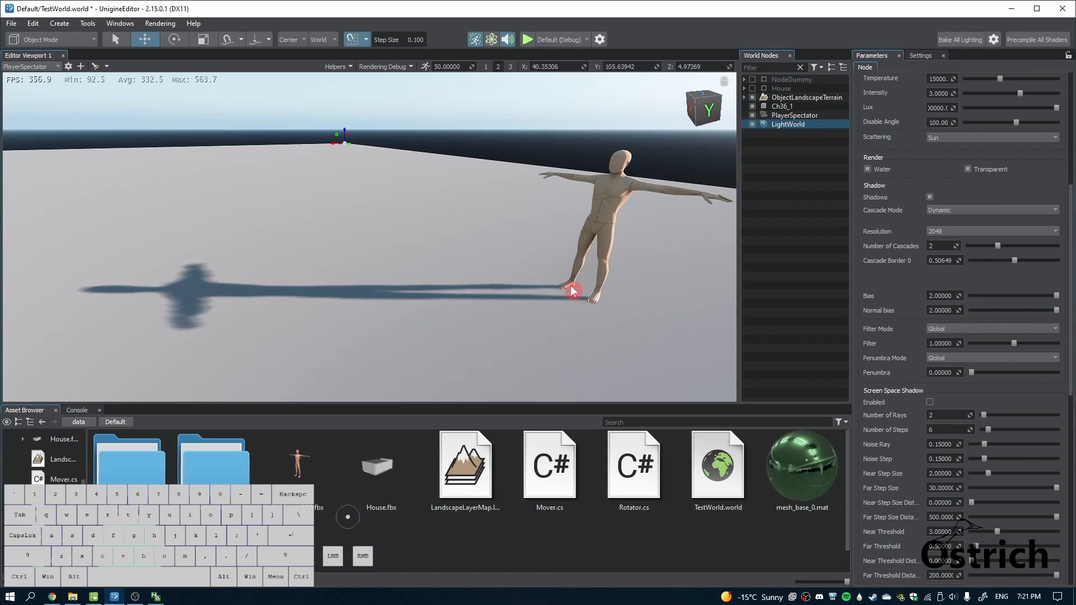
- Set the camera speed to 5 and examine up close where the shadows meet the character's feet
{"action": "scroll", "coordinate": [648, 301], "scroll_direction": "up", "scroll_amount": 5}
{"action": "right_click_drag", "start_coordinate": [628, 308], "coordinate": [589, 251]}
{"action": "key", "text": "w"}
{"action": "key", "text": "a"}
{"action": "key", "text": "e"}
{"action": "key", "text": "w"}
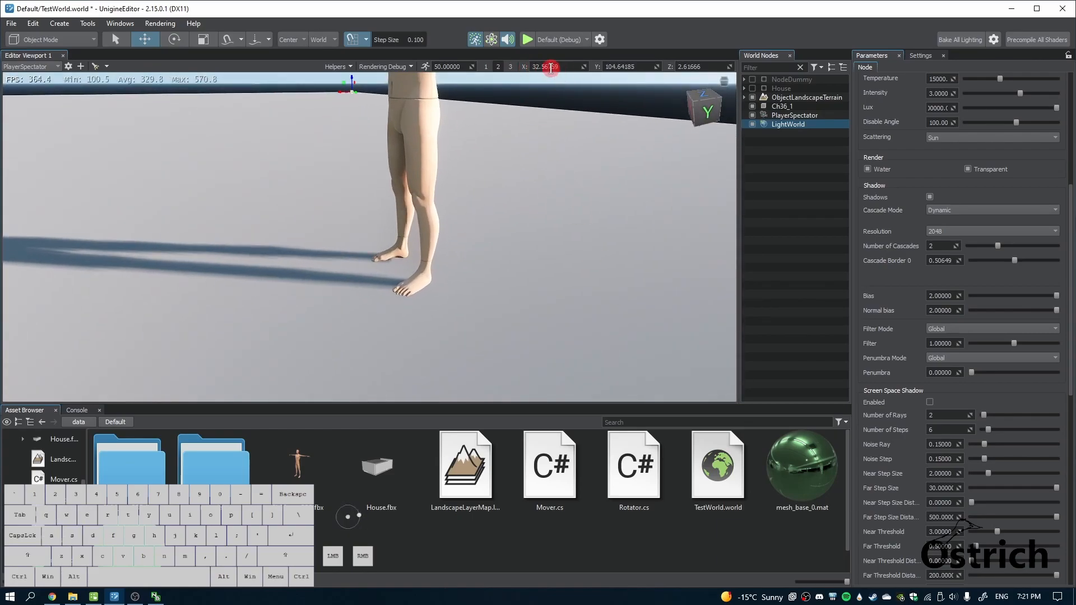
{"action": "left_click", "coordinate": [485, 66]}
{"action": "right_click_drag", "start_coordinate": [513, 233], "coordinate": [437, 232]}
{"action": "key", "text": "w"}
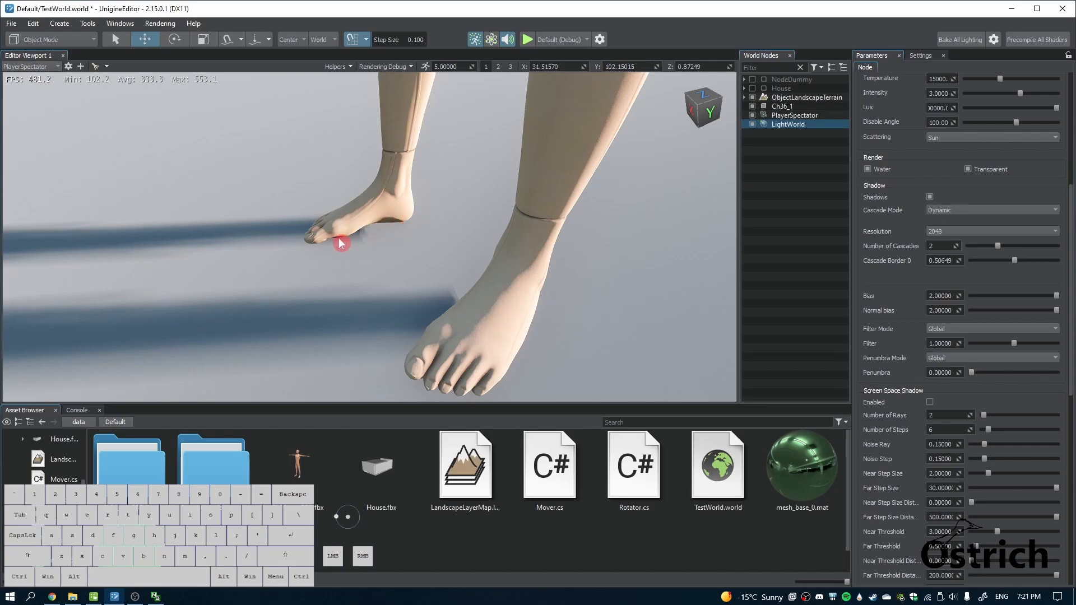
- Lower the shadow Bias to 0, keep Normal bias at 2, and check the shadows at the feet
{"action": "left_click_drag", "start_coordinate": [1026, 300], "coordinate": [751, 293]}
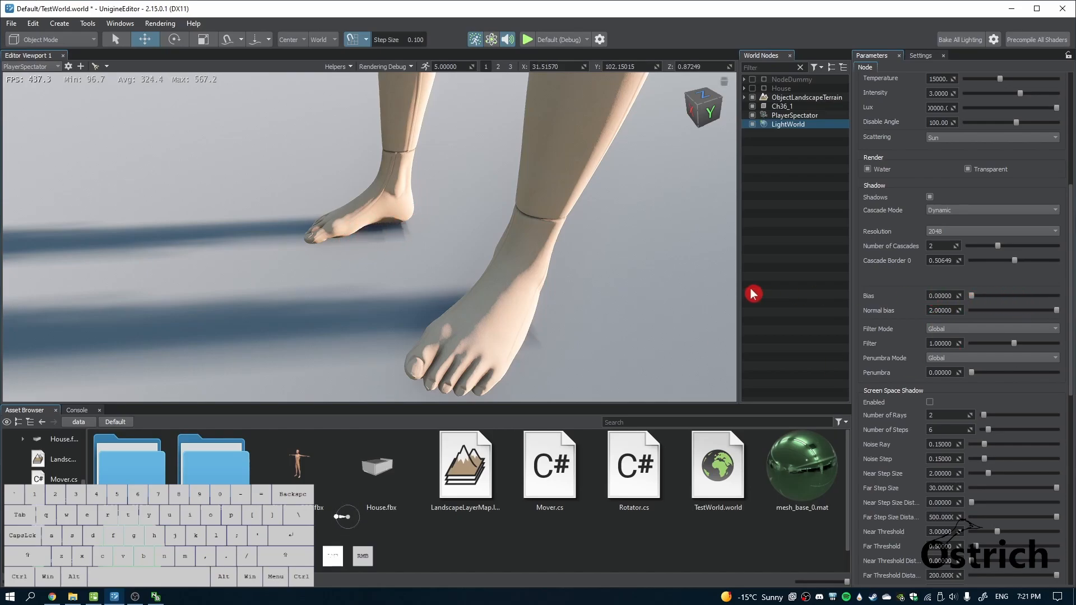
{"action": "mouse_move", "coordinate": [1013, 315]}
{"action": "left_mouse_down"}
{"action": "mouse_move", "coordinate": [852, 314]}
{"action": "mouse_move", "coordinate": [1062, 318]}
{"action": "left_mouse_up"}
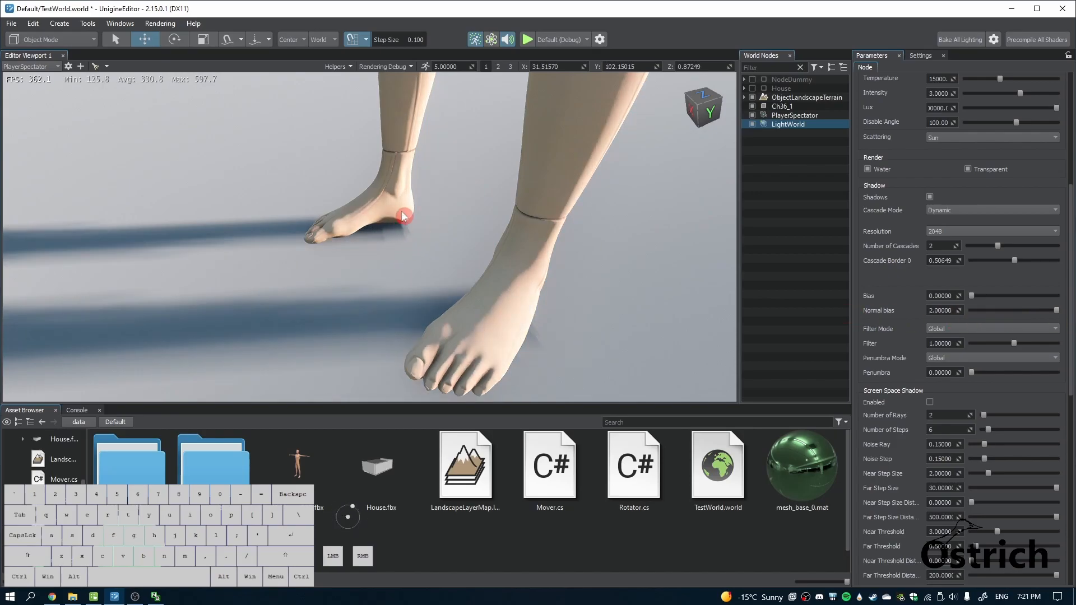
{"action": "right_click_drag", "start_coordinate": [413, 232], "coordinate": [510, 276]}
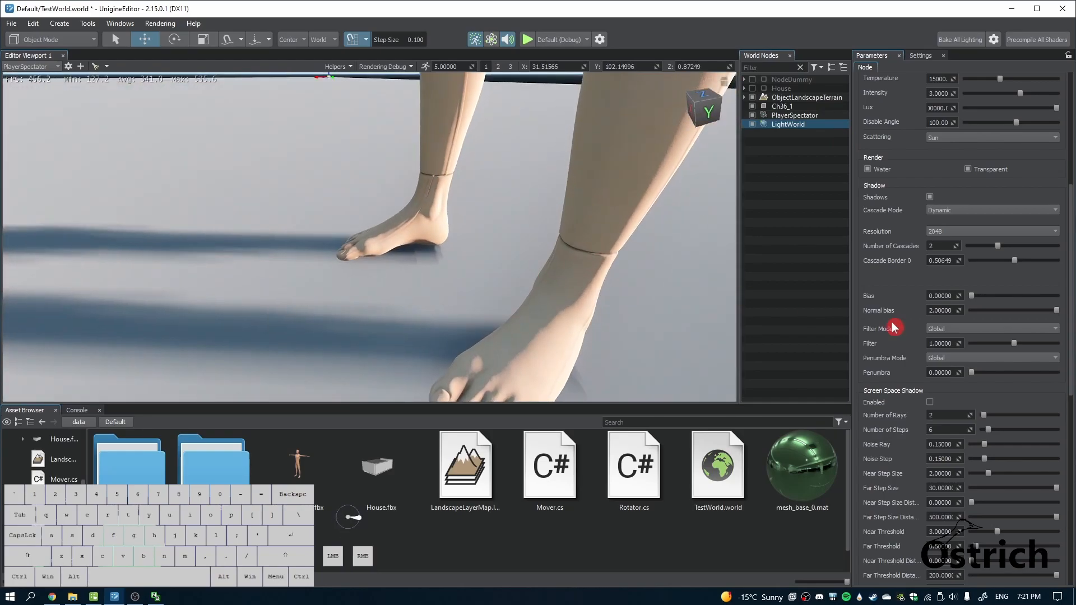
- Set the world light's shadow Bias to about 0.49 and Normal bias to 0, and view the whole character
{"action": "left_click_drag", "start_coordinate": [972, 296], "coordinate": [852, 314]}
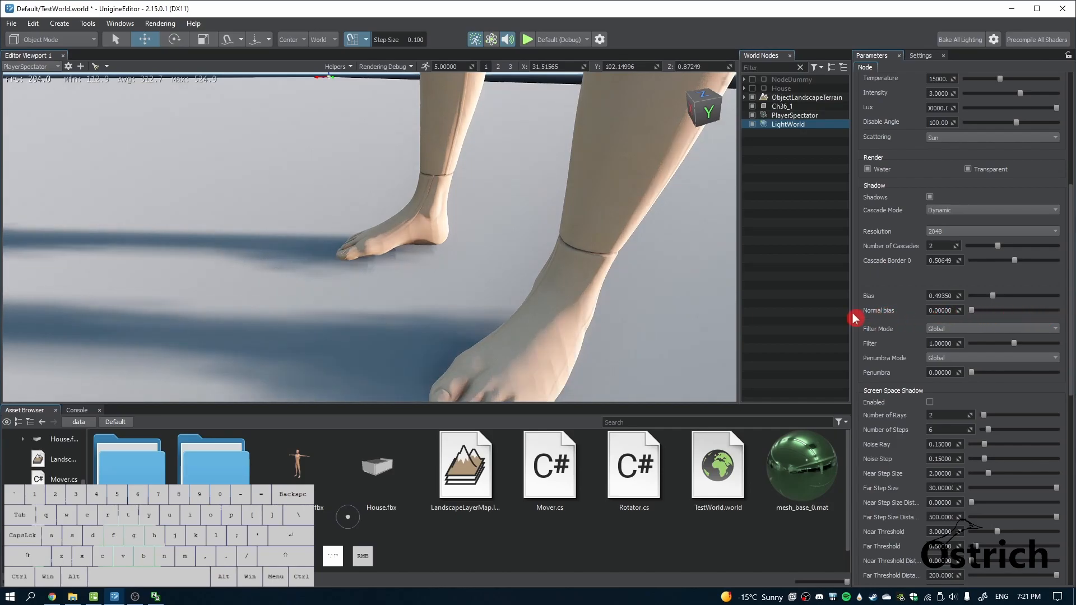
{"action": "key", "text": "s"}
{"action": "right_click_drag", "start_coordinate": [439, 319], "coordinate": [456, 293]}
{"action": "key", "text": "e"}
{"action": "key", "text": "s"}
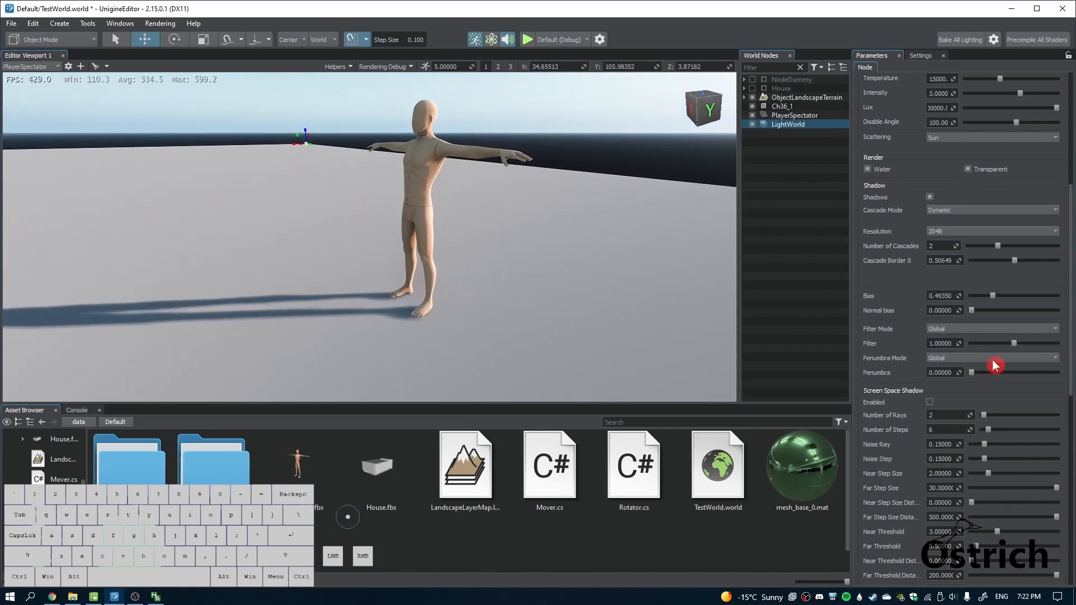
- Set the light's Normal bias to 2 and examine the shading on the character's torso up close
{"action": "left_click_drag", "start_coordinate": [971, 309], "coordinate": [1058, 310]}
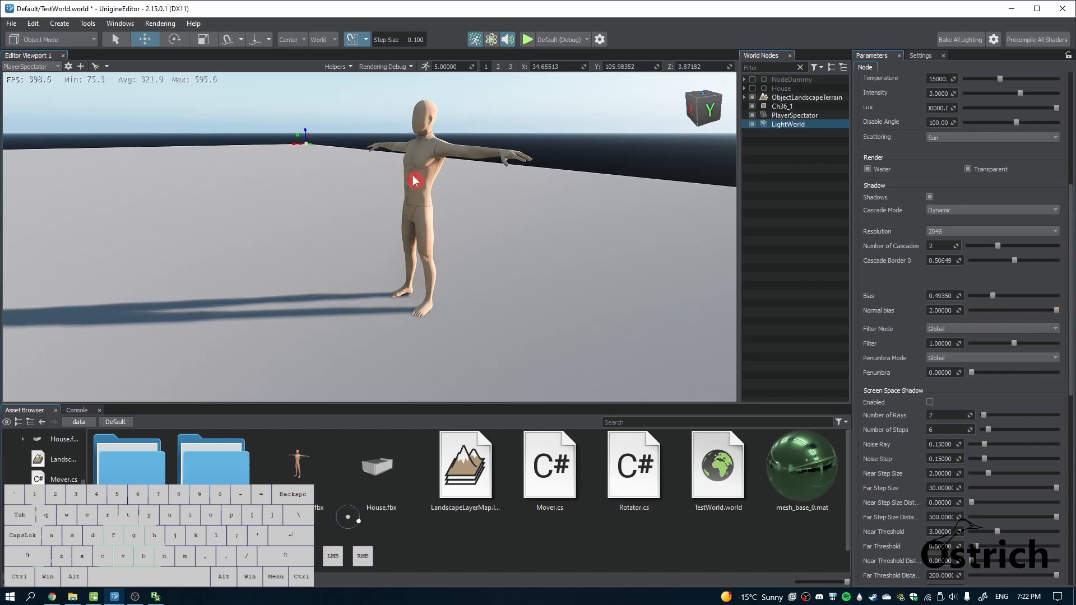
{"action": "right_click_drag", "start_coordinate": [440, 209], "coordinate": [507, 185]}
{"action": "key", "text": "w"}
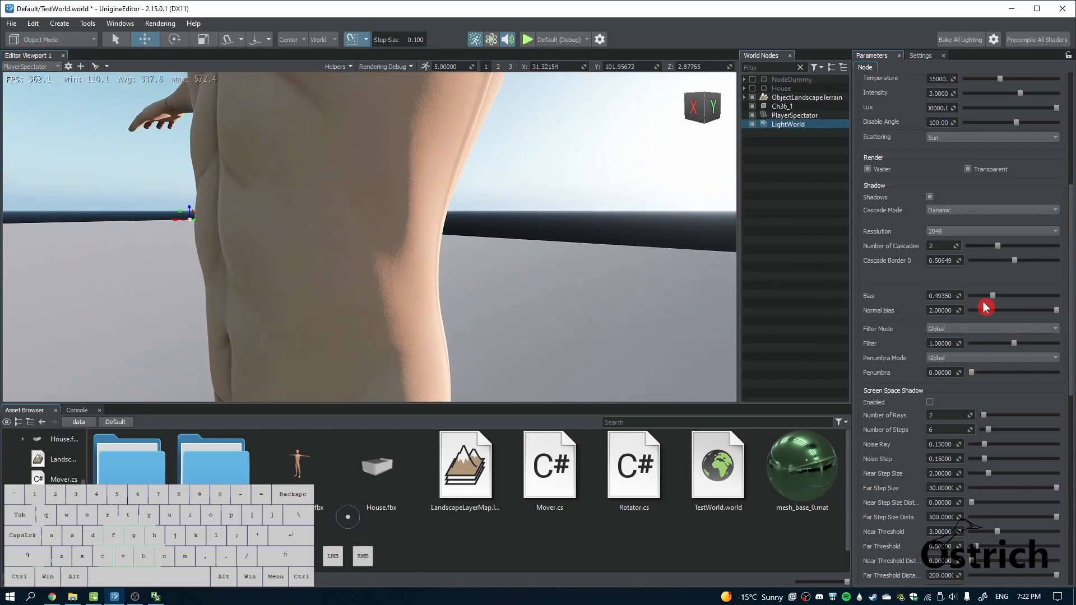
- Compare the torso shading with Normal bias at 0, about 0.43 and about 0.69
{"action": "left_click_drag", "start_coordinate": [1030, 311], "coordinate": [945, 310]}
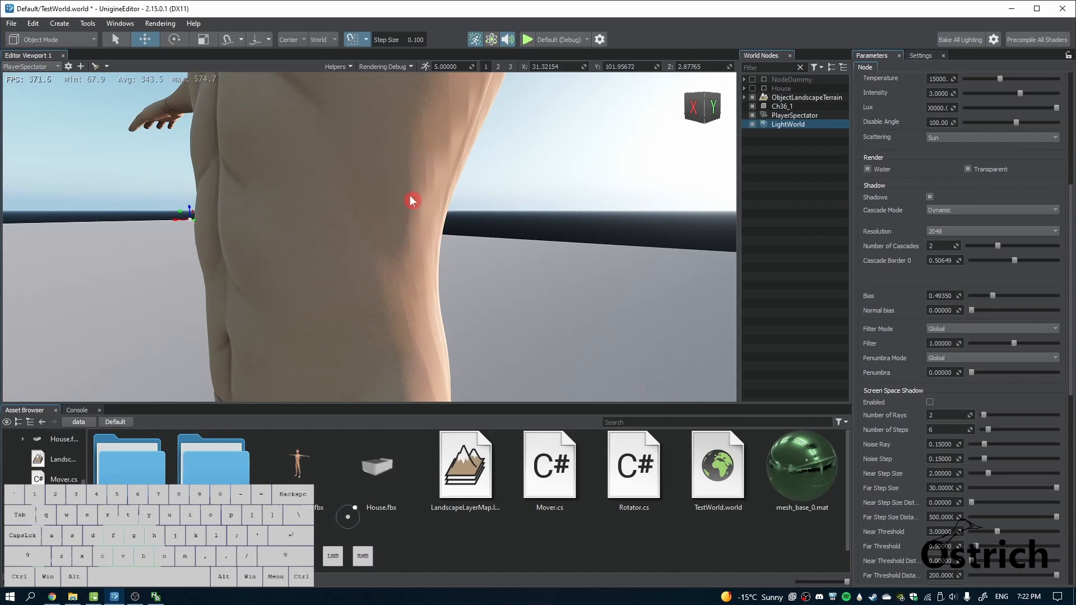
{"action": "left_click_drag", "start_coordinate": [973, 311], "coordinate": [989, 311]}
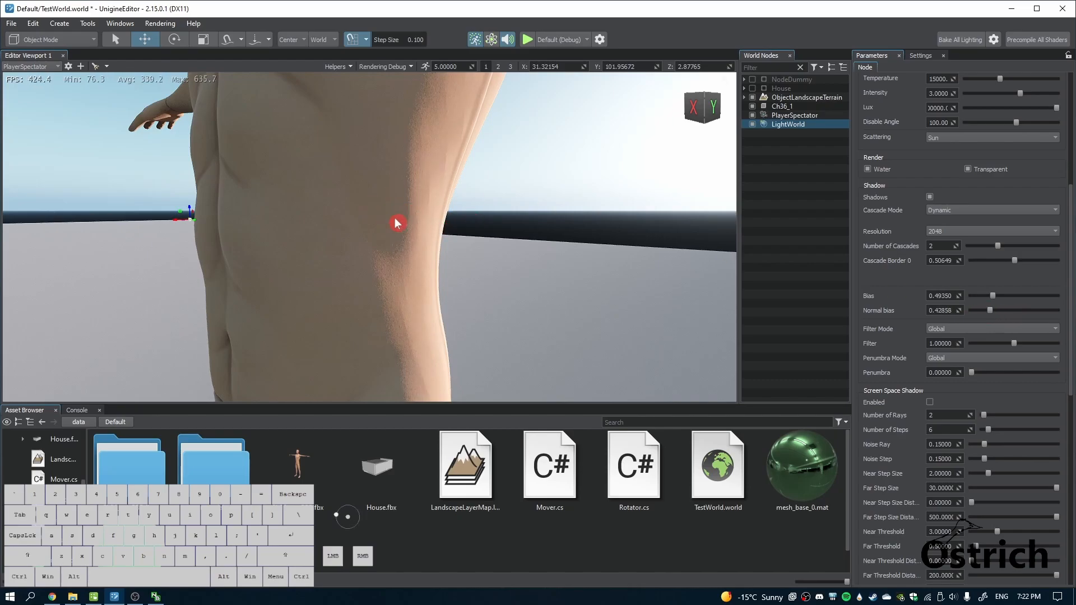
{"action": "mouse_move", "coordinate": [990, 312]}
{"action": "left_mouse_down"}
{"action": "mouse_move", "coordinate": [1071, 317]}
{"action": "mouse_move", "coordinate": [987, 321]}
{"action": "mouse_move", "coordinate": [1000, 324]}
{"action": "left_mouse_up"}
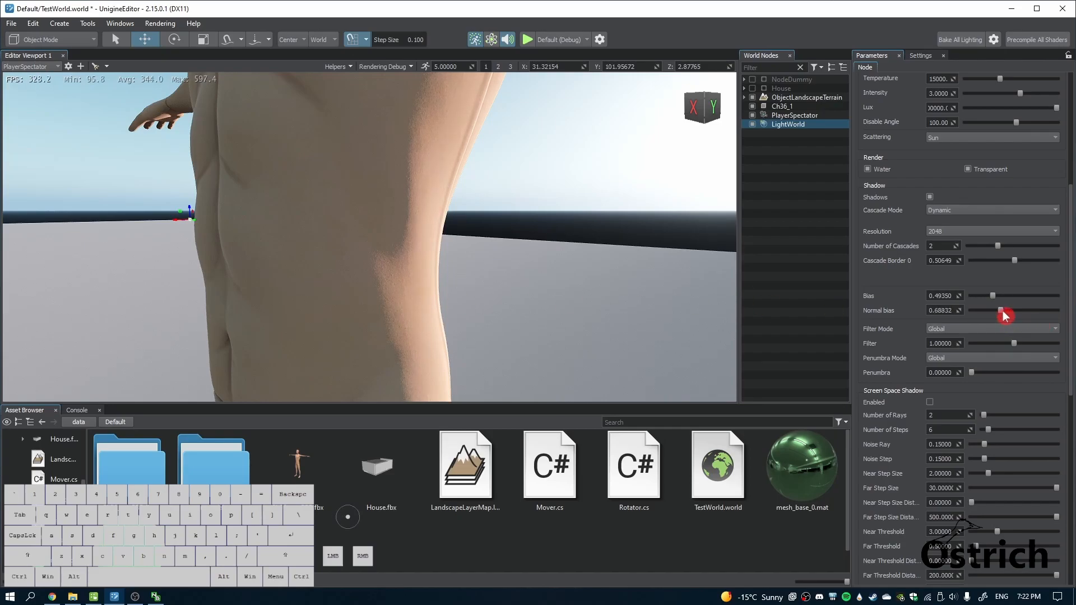
- With the full cast shadow in view, try the shadow Filter at about 1.65, and set it to about 0.73
{"action": "right_click_drag", "start_coordinate": [541, 334], "coordinate": [440, 319]}
{"action": "key", "text": "s"}
{"action": "key", "text": "q"}
{"action": "key", "text": "s"}
{"action": "key", "text": "s"}
{"action": "key", "text": "q"}
{"action": "left_click_drag", "start_coordinate": [1014, 344], "coordinate": [755, 390]}
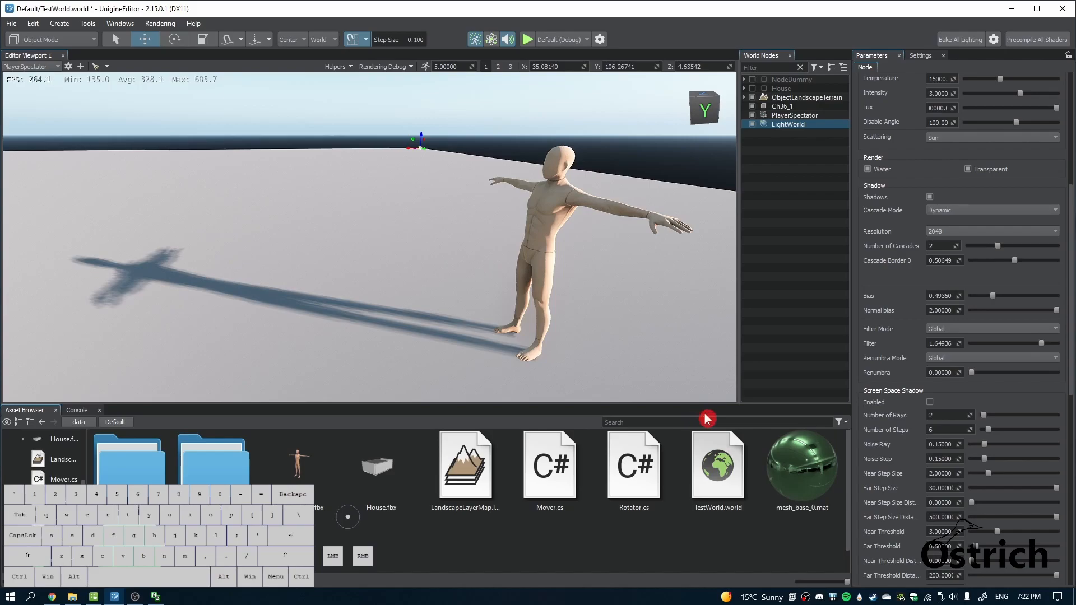
{"action": "left_click_drag", "start_coordinate": [1037, 346], "coordinate": [1004, 343]}
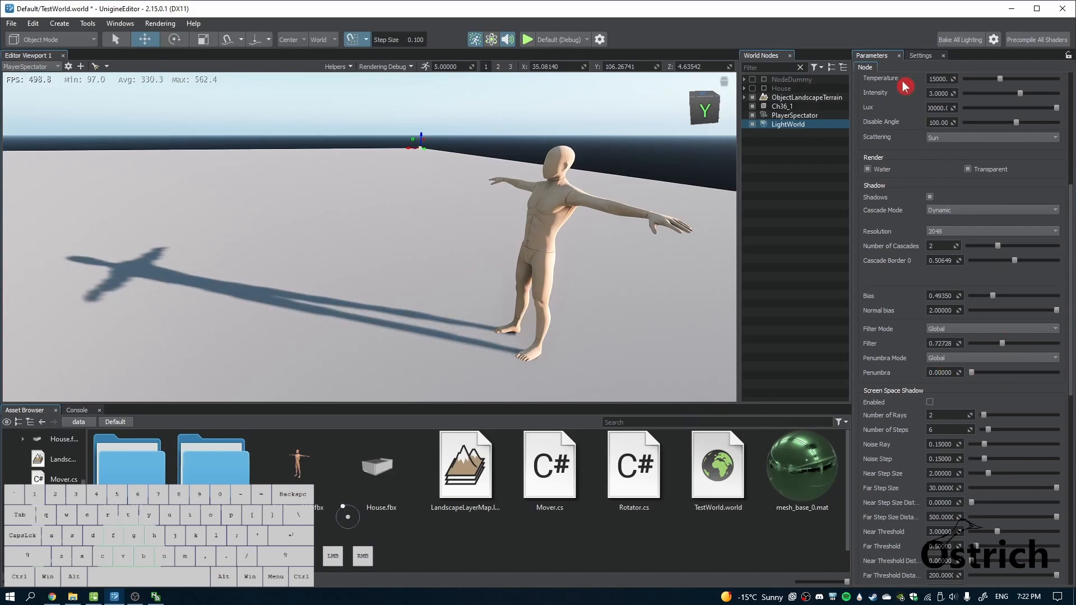
- In the global render settings for shadows, set Penumbra Mode to High
{"action": "left_click", "coordinate": [921, 57]}
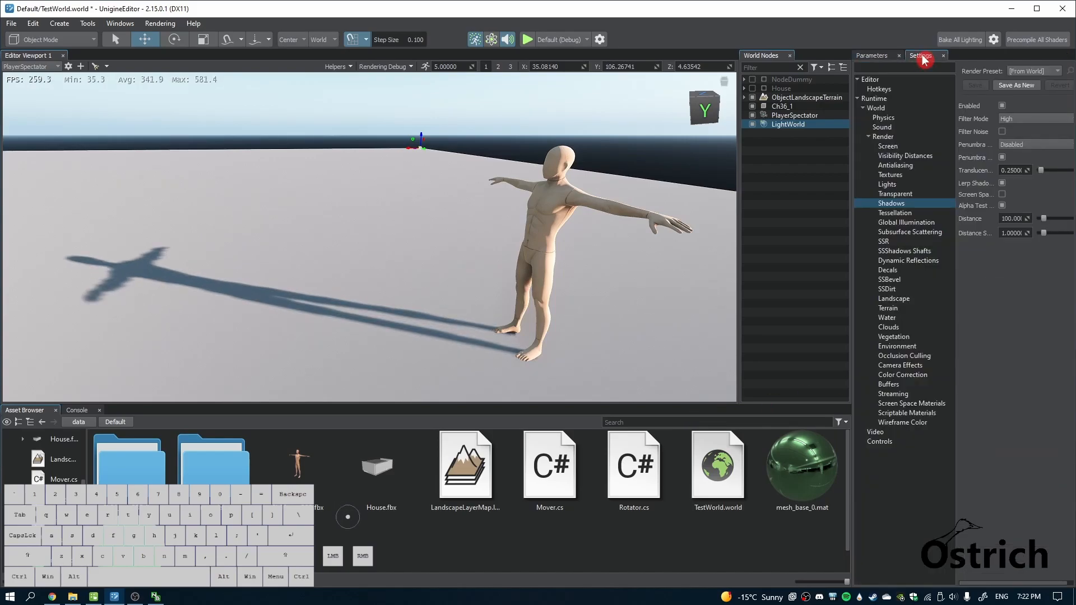
{"action": "left_click", "coordinate": [902, 204]}
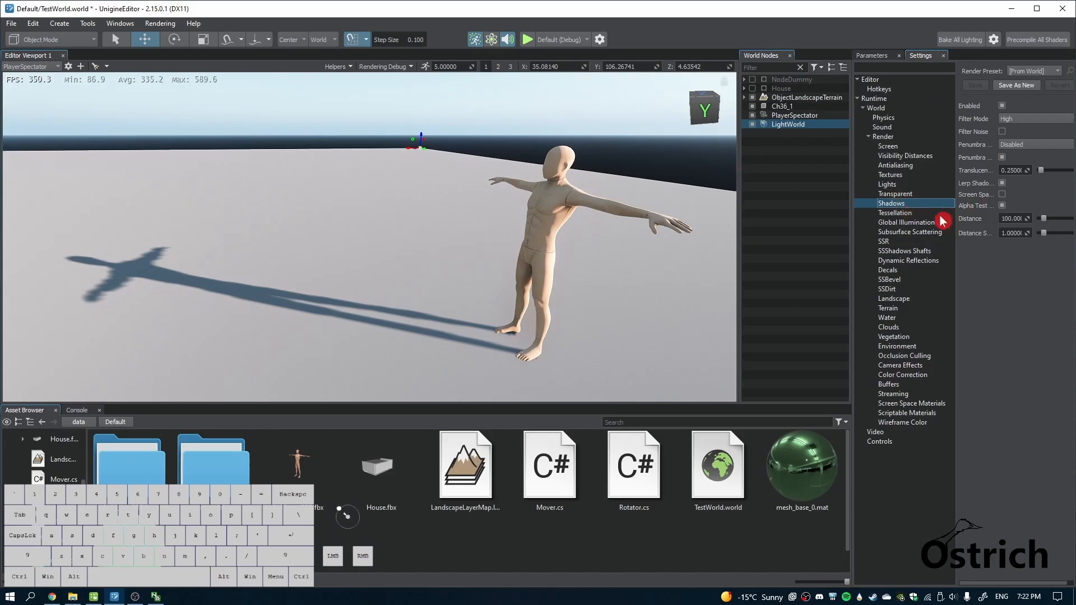
{"action": "left_click_drag", "start_coordinate": [851, 226], "coordinate": [788, 227]}
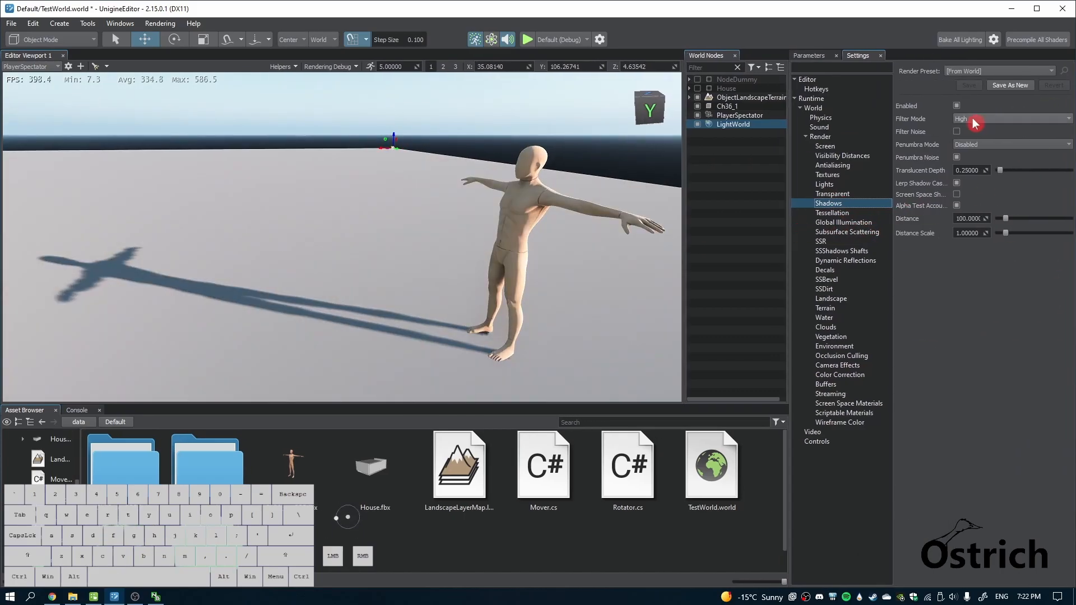
{"action": "left_click", "coordinate": [969, 147]}
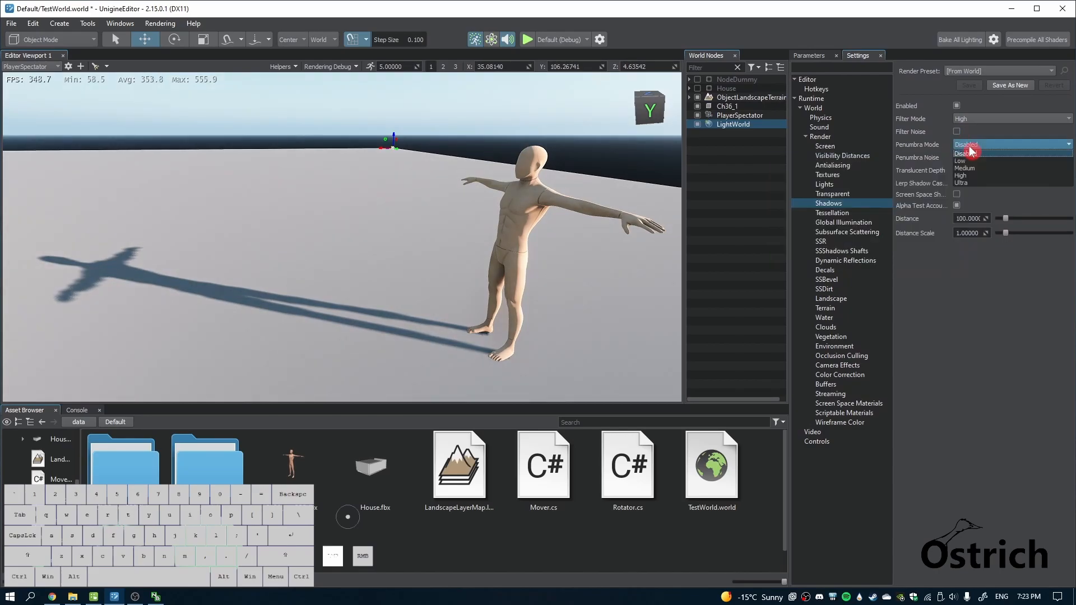
{"action": "left_click", "coordinate": [980, 176]}
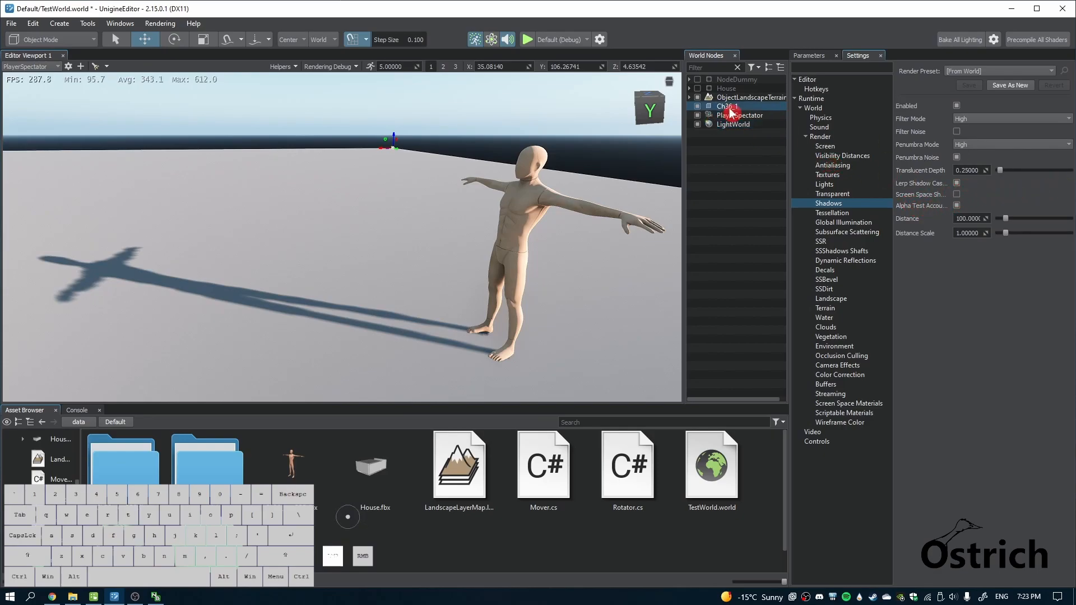
- Return to the LightWorld node's parameters and raise its shadow Penumbra to 2
{"action": "left_click", "coordinate": [810, 56]}
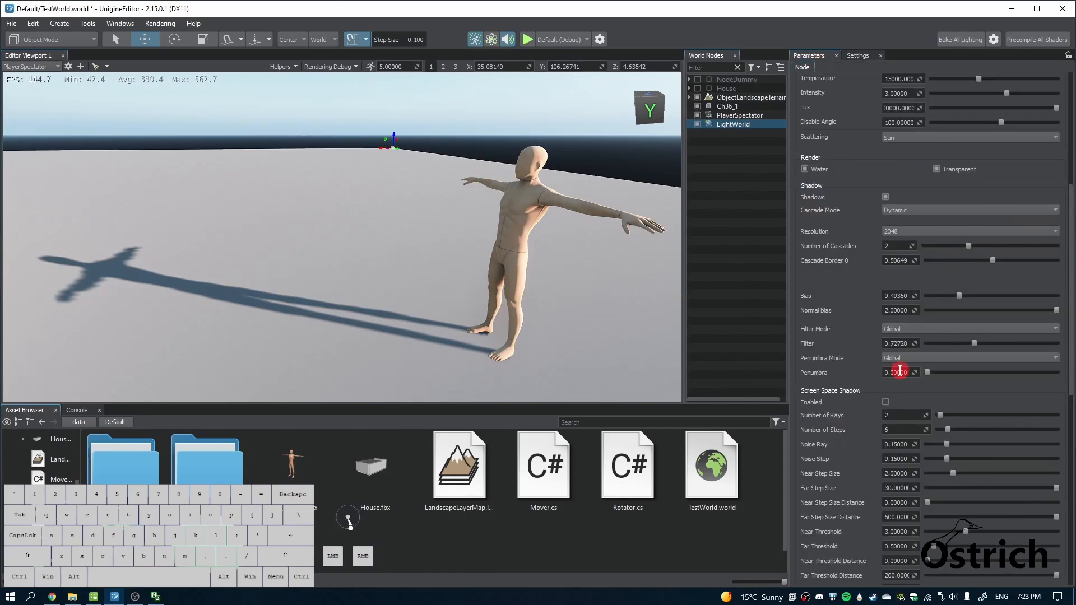
{"action": "scroll", "coordinate": [956, 392], "scroll_direction": "down", "scroll_amount": 5}
{"action": "scroll", "coordinate": [956, 387], "scroll_direction": "up", "scroll_amount": 3}
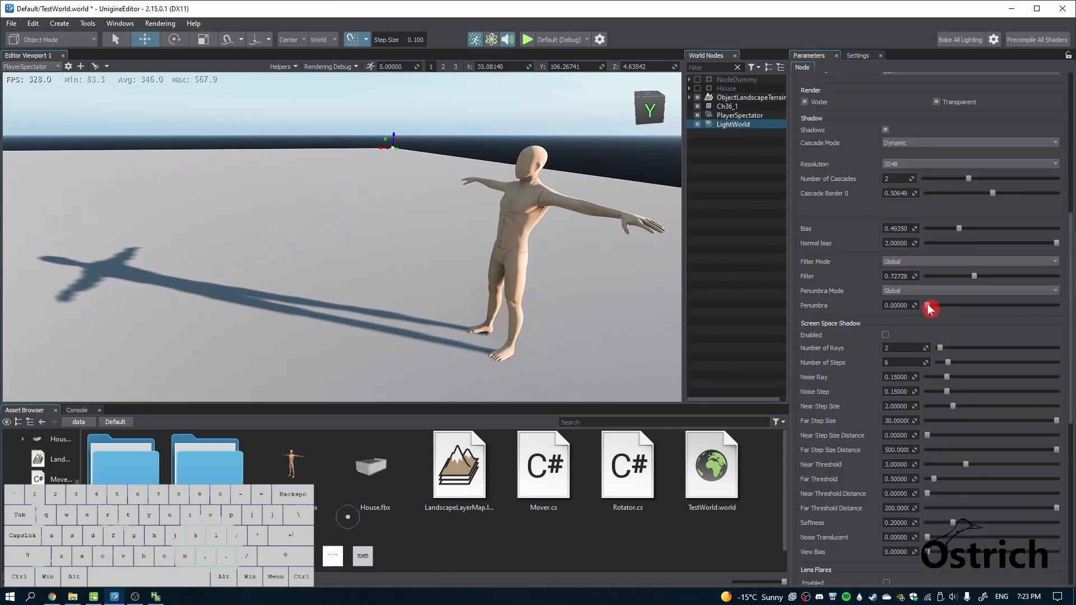
{"action": "left_click_drag", "start_coordinate": [952, 306], "coordinate": [1071, 334]}
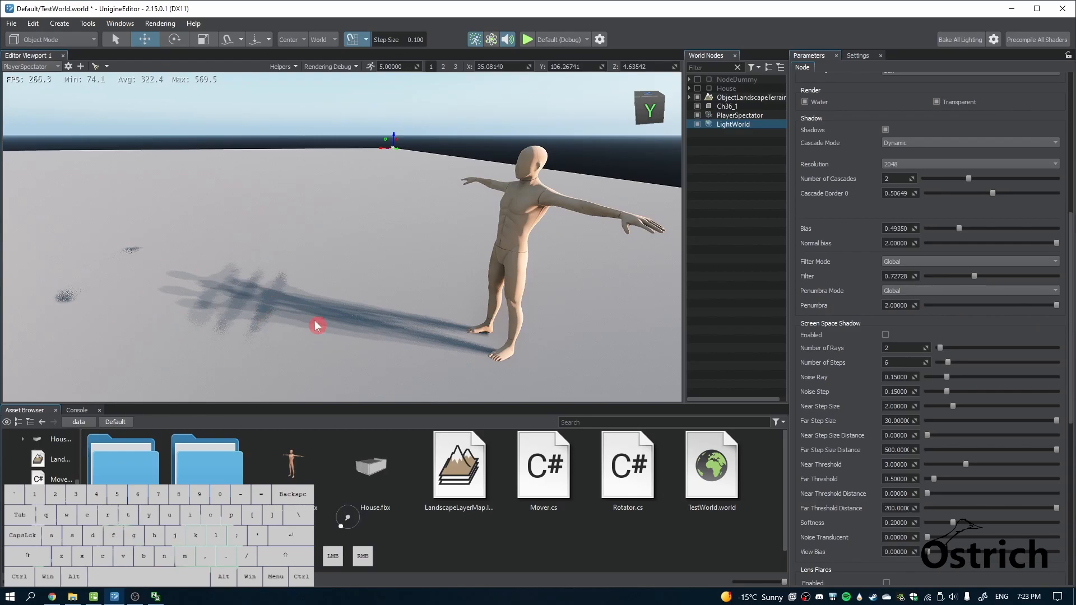
- Lower both the Filter and the Penumbra of the light's shadow to 0
{"action": "left_click_drag", "start_coordinate": [978, 278], "coordinate": [435, 268]}
{"action": "mouse_move", "coordinate": [435, 268]}
{"action": "right_mouse_down"}
{"action": "mouse_move", "coordinate": [413, 283]}
{"action": "mouse_move", "coordinate": [423, 275]}
{"action": "right_mouse_up"}
{"action": "left_click_drag", "start_coordinate": [1058, 310], "coordinate": [768, 311]}
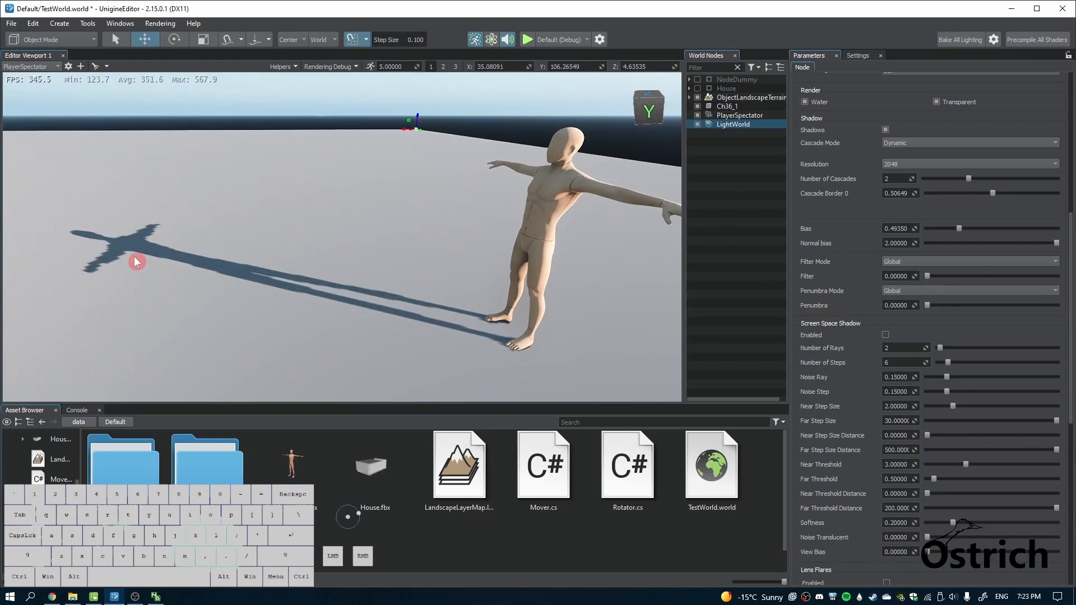
- Set the light's Penumbra to about 0.42 and Filter to about 0.17, and check the cast shadow from another angle
{"action": "left_click_drag", "start_coordinate": [932, 313], "coordinate": [957, 315]}
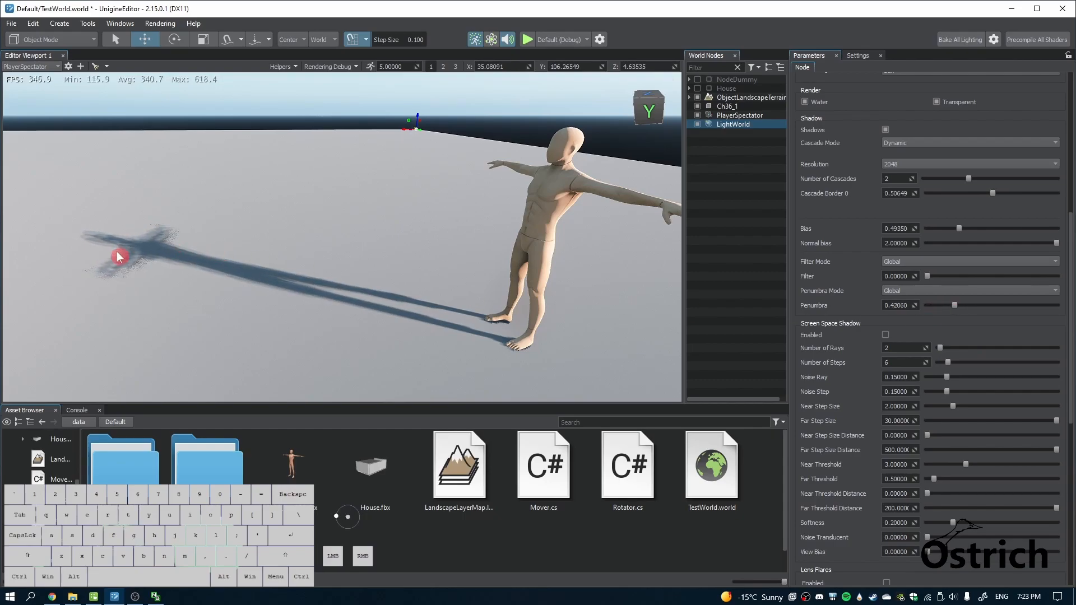
{"action": "left_click_drag", "start_coordinate": [927, 276], "coordinate": [944, 297]}
{"action": "right_click_drag", "start_coordinate": [135, 328], "coordinate": [231, 340]}
{"action": "key", "text": "a"}
{"action": "key", "text": "a"}
{"action": "key", "text": "s"}
{"action": "key", "text": "shift+s"}
{"action": "key", "text": "shift+w"}
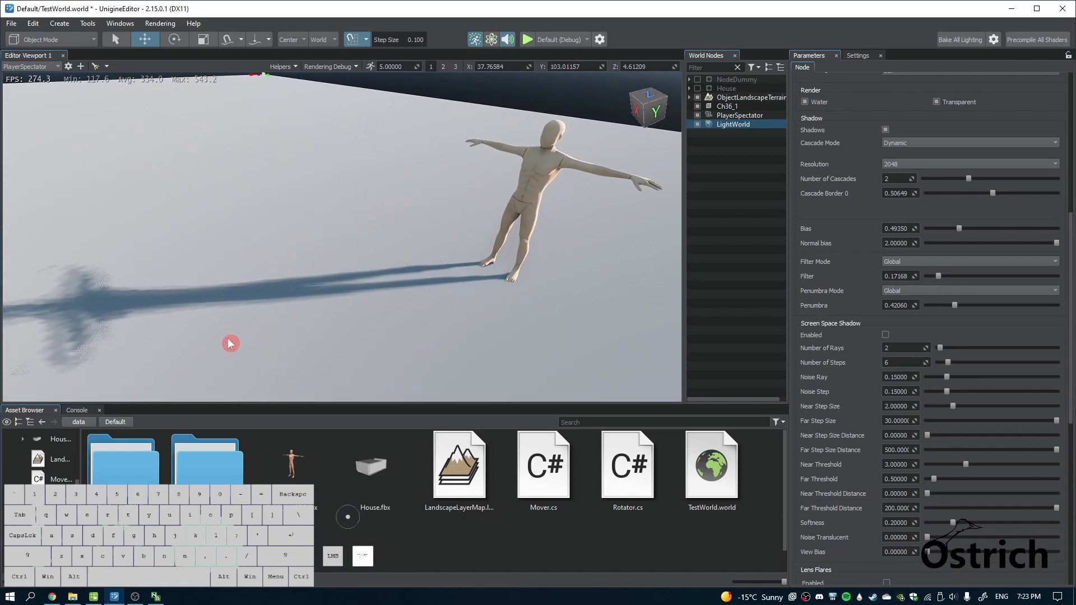
- Review the light's Screen Space Shadow parameters and the matching option in the global shadow settings
{"action": "scroll", "coordinate": [961, 336], "scroll_direction": "down", "scroll_amount": 3}
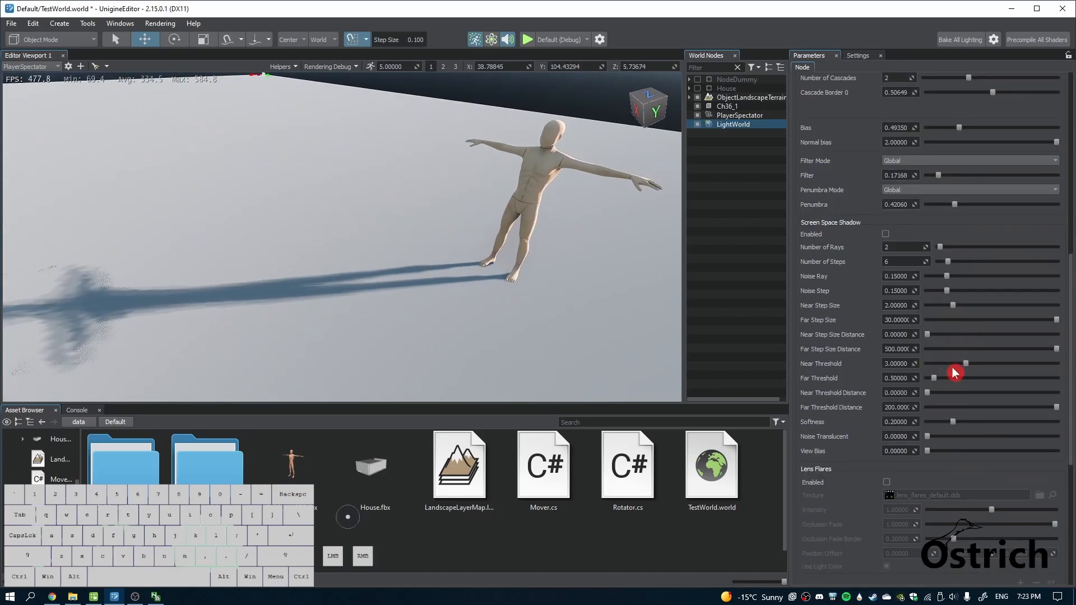
{"action": "left_click", "coordinate": [858, 56]}
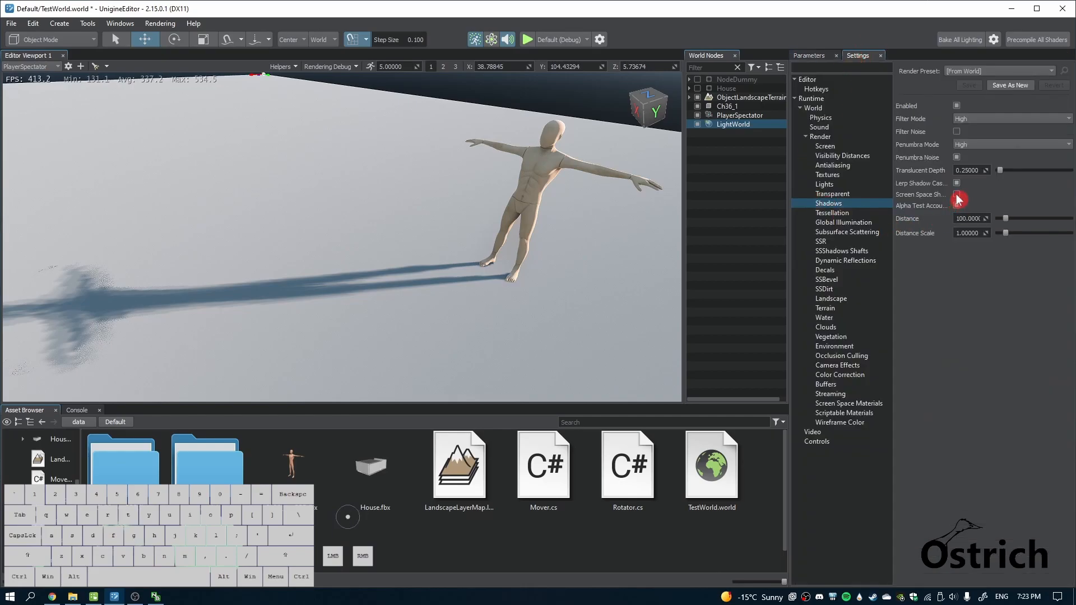
{"action": "left_click", "coordinate": [807, 55]}
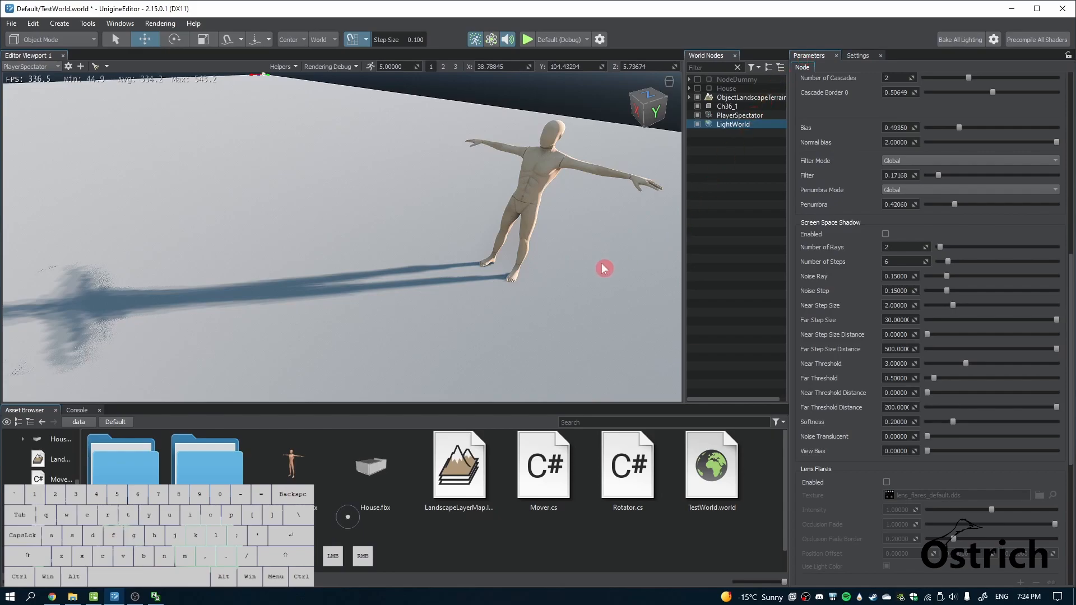
{"action": "scroll", "coordinate": [955, 475], "scroll_direction": "down", "scroll_amount": 5}
{"action": "scroll", "coordinate": [955, 470], "scroll_direction": "up", "scroll_amount": 4}
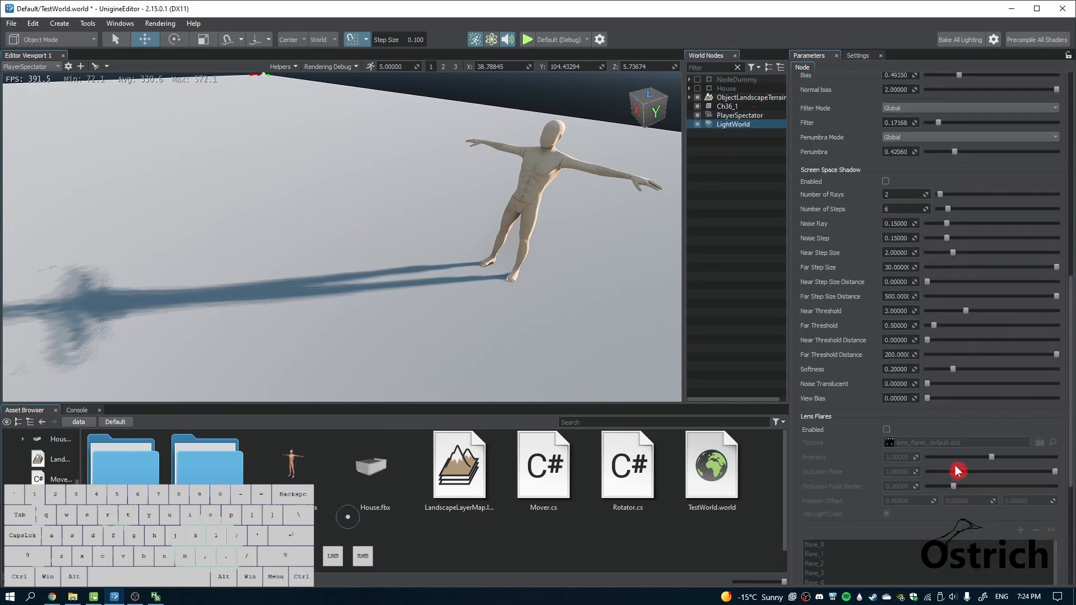
{"action": "scroll", "coordinate": [957, 470], "scroll_direction": "up", "scroll_amount": 1}
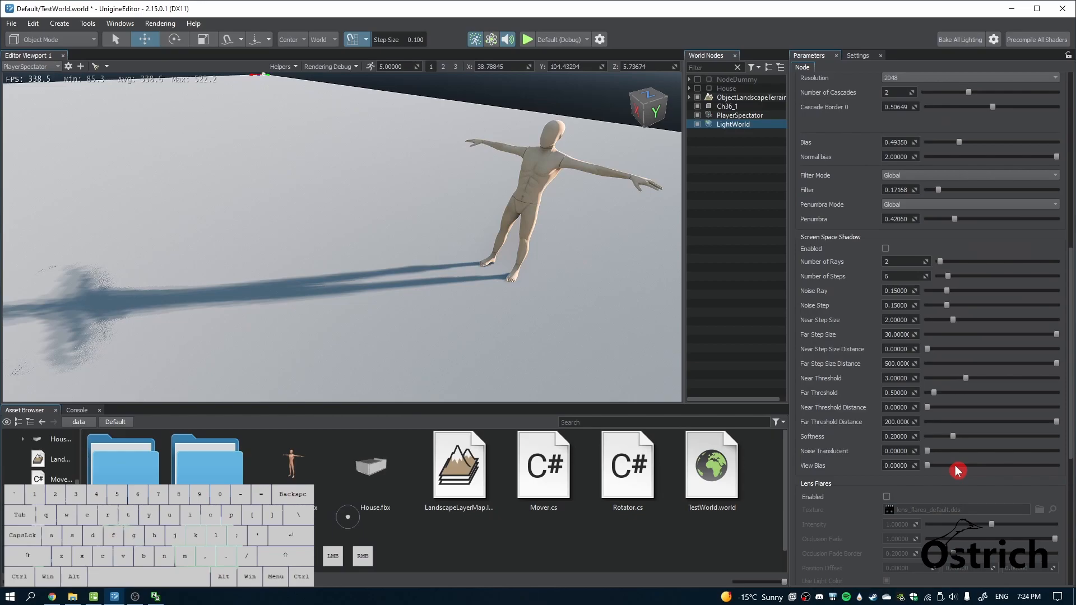
{"action": "right_click_drag", "start_coordinate": [469, 252], "coordinate": [527, 264]}
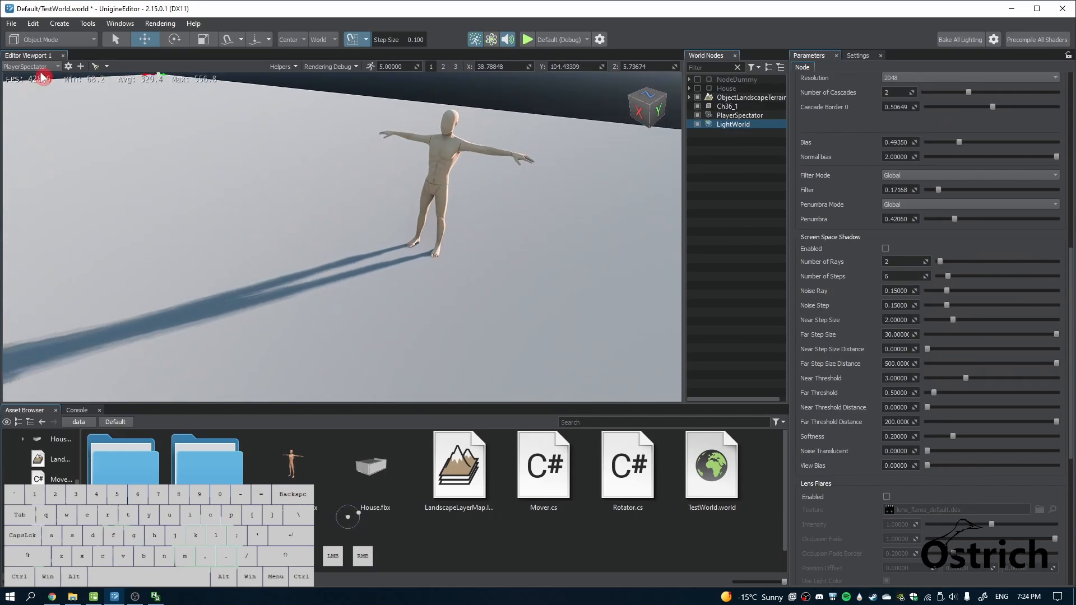
- Enable screen space shadows in the global shadow settings and on the LightWorld node
{"action": "left_click", "coordinate": [856, 56]}
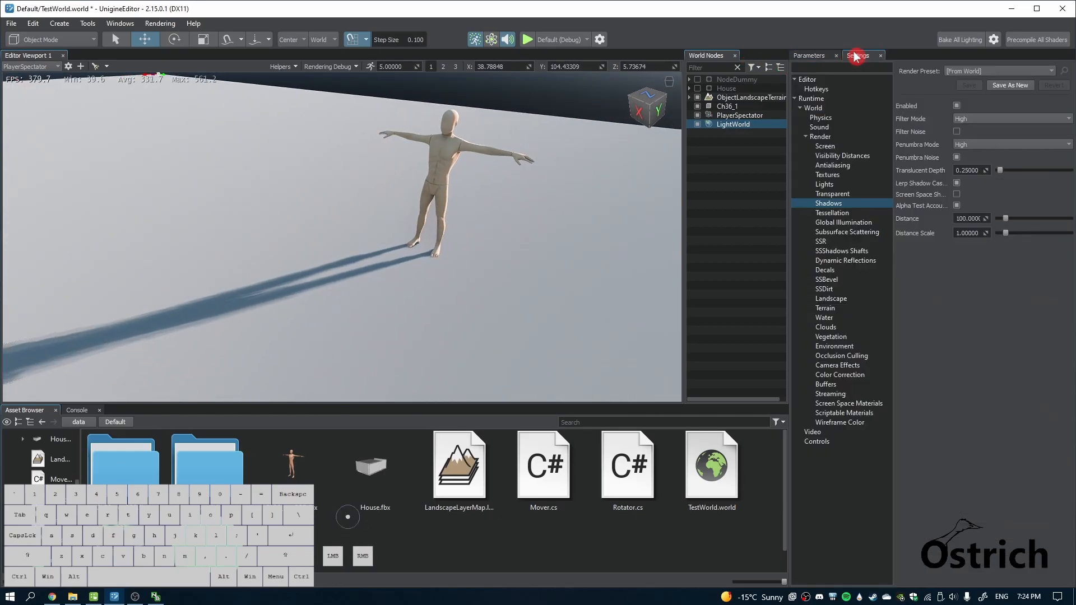
{"action": "left_click", "coordinate": [957, 195]}
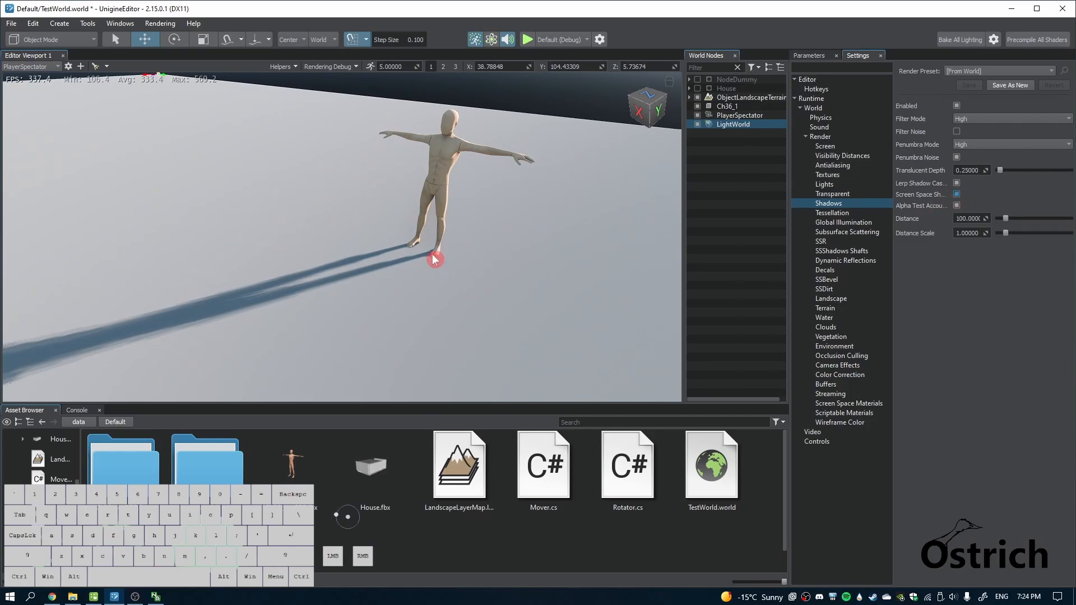
{"action": "left_click", "coordinate": [826, 58]}
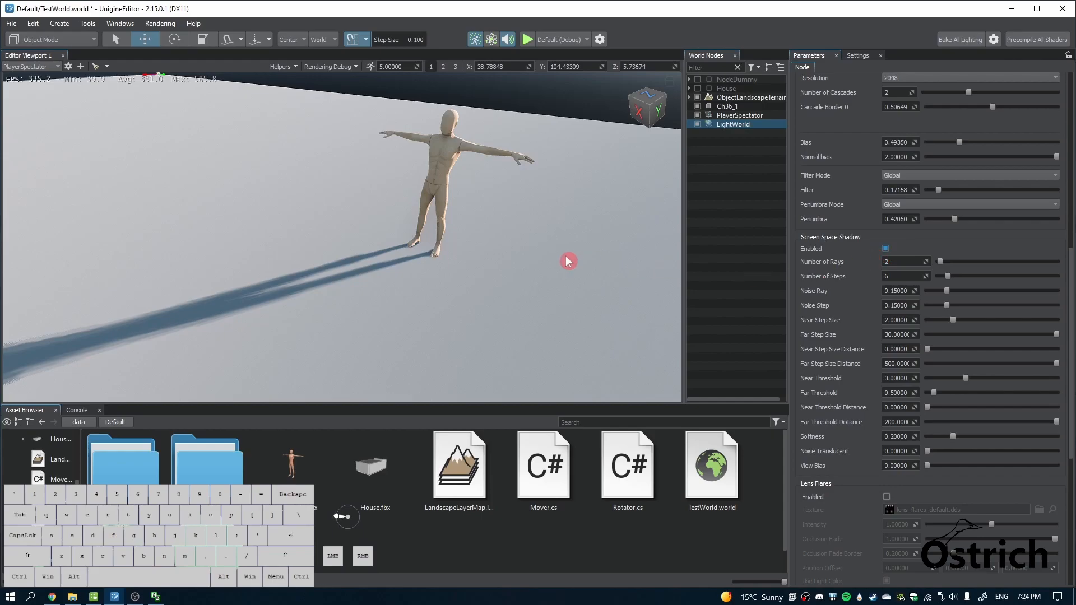
- Raise the camera speed to 50 and examine the character's shadow from far above the terrain
{"action": "key", "text": "s"}
{"action": "right_click_drag", "start_coordinate": [576, 209], "coordinate": [360, 281]}
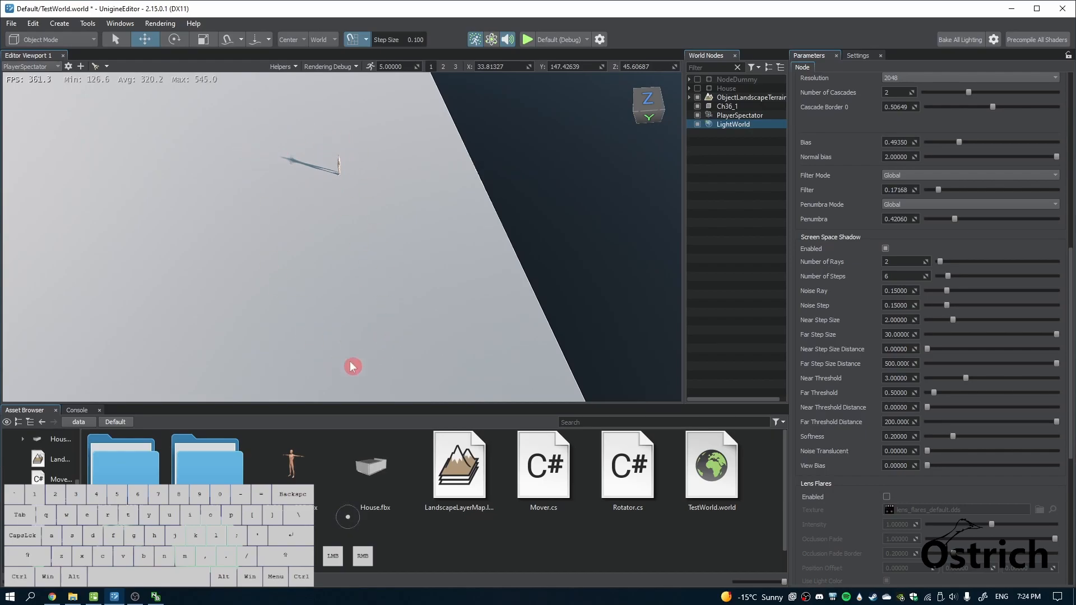
{"action": "right_click_drag", "start_coordinate": [389, 354], "coordinate": [392, 349]}
{"action": "left_click", "coordinate": [451, 68]}
{"action": "right_click_drag", "start_coordinate": [422, 208], "coordinate": [413, 243], "text": "shift"}
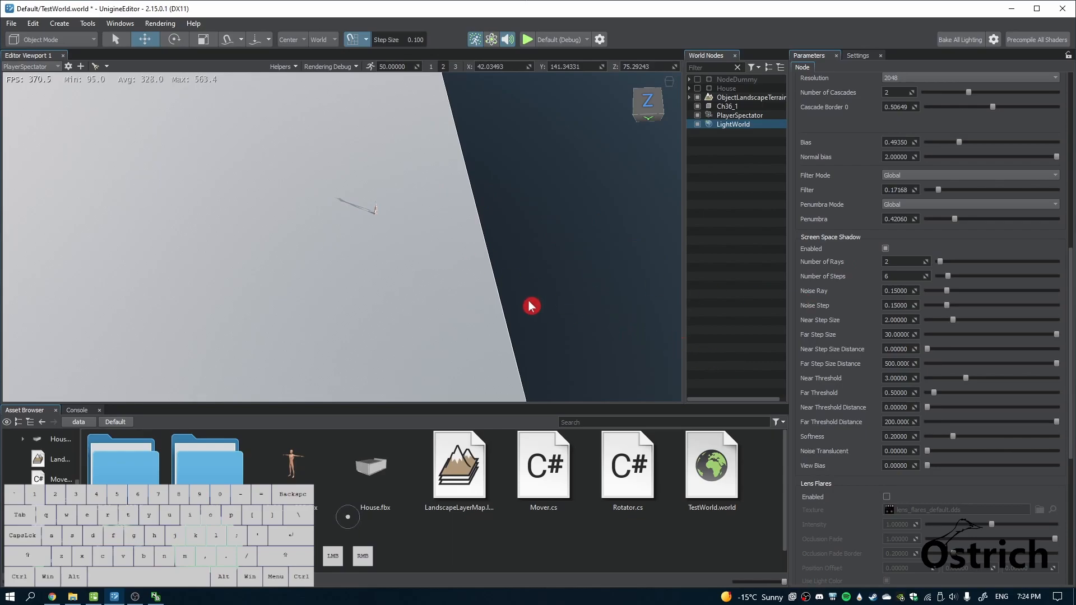
{"action": "right_click_drag", "start_coordinate": [463, 276], "coordinate": [377, 238]}
{"action": "key", "text": "s"}
{"action": "key", "text": "d"}
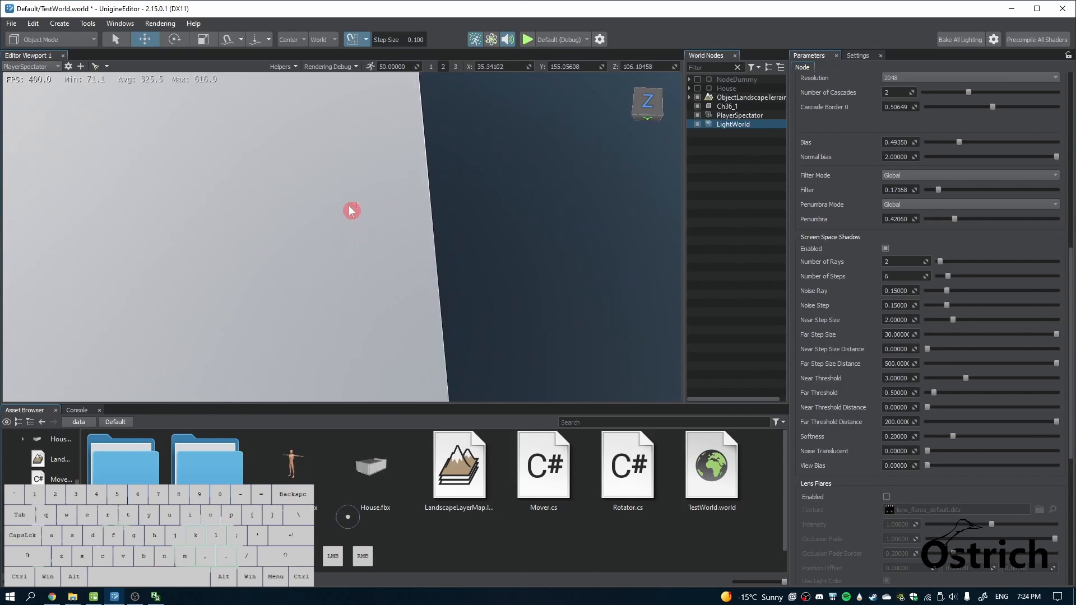
{"action": "right_click_drag", "start_coordinate": [384, 252], "coordinate": [413, 299]}
{"action": "key", "text": "shift+s"}
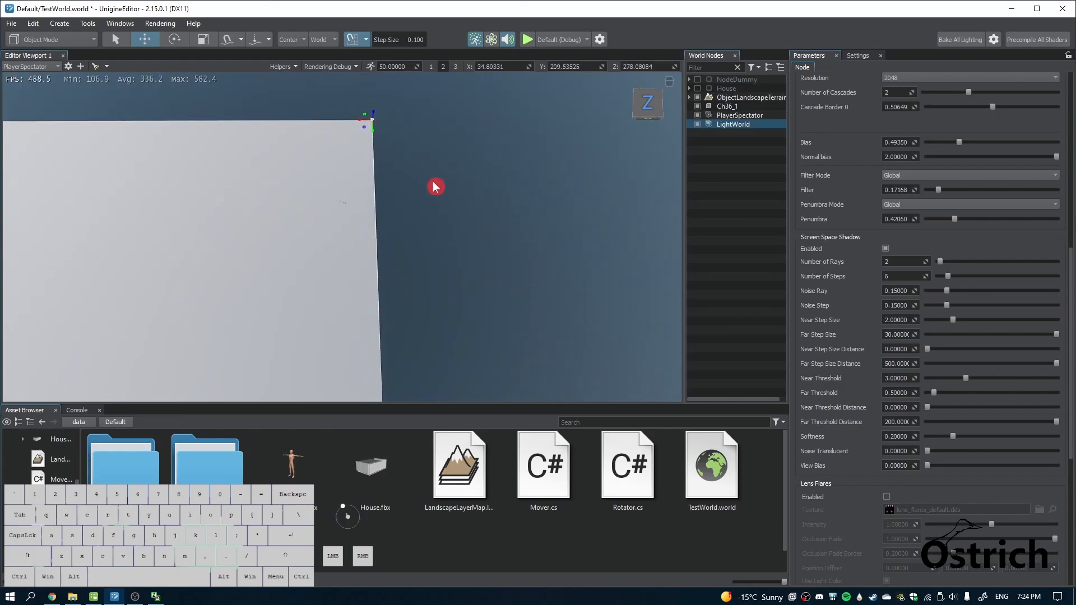
{"action": "key", "text": "w"}
{"action": "right_click_drag", "start_coordinate": [380, 231], "coordinate": [374, 218]}
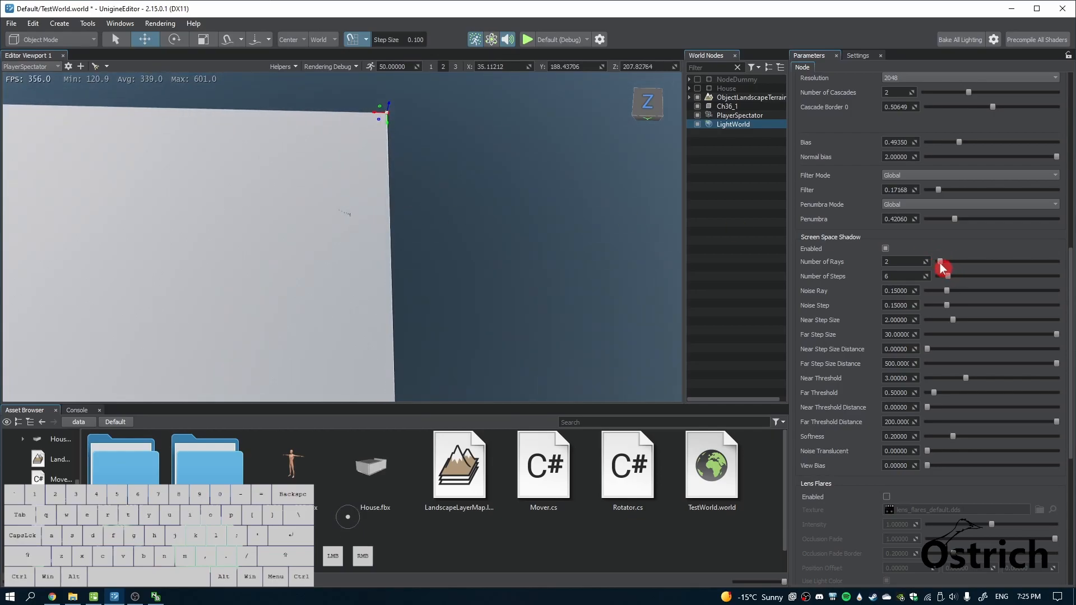
- Set the screen space shadow's Number of Rays to 45 and Number of Steps to 48
{"action": "left_click_drag", "start_coordinate": [1031, 262], "coordinate": [1021, 264]}
{"action": "left_click_drag", "start_coordinate": [948, 276], "coordinate": [1050, 275]}
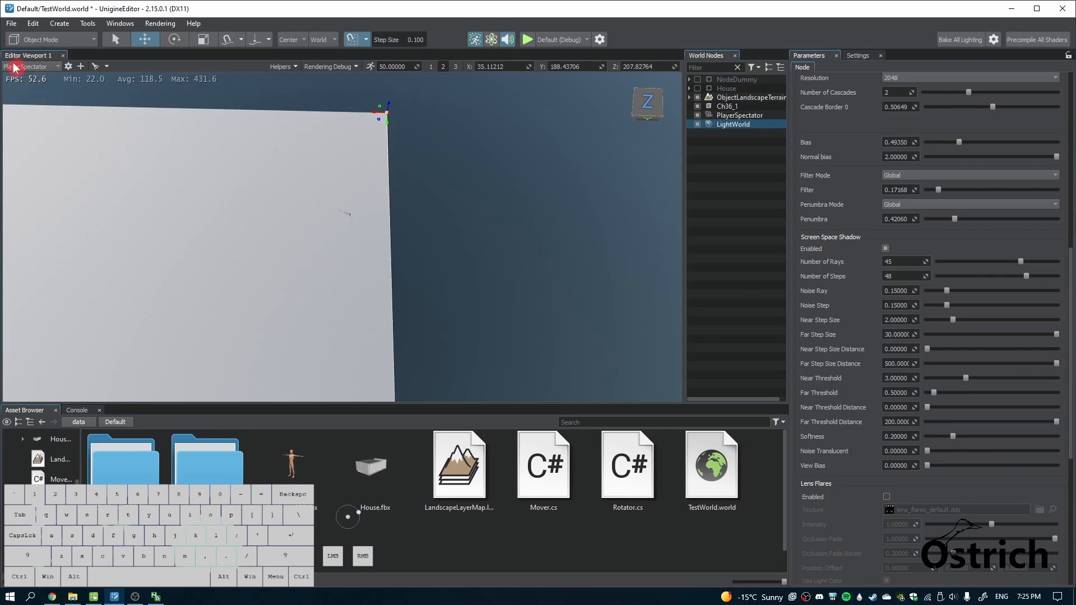
- Set the screen space shadow's Number of Rays to 3 and Number of Steps to 25, and check the distant shadow
{"action": "left_click_drag", "start_coordinate": [1021, 262], "coordinate": [907, 271]}
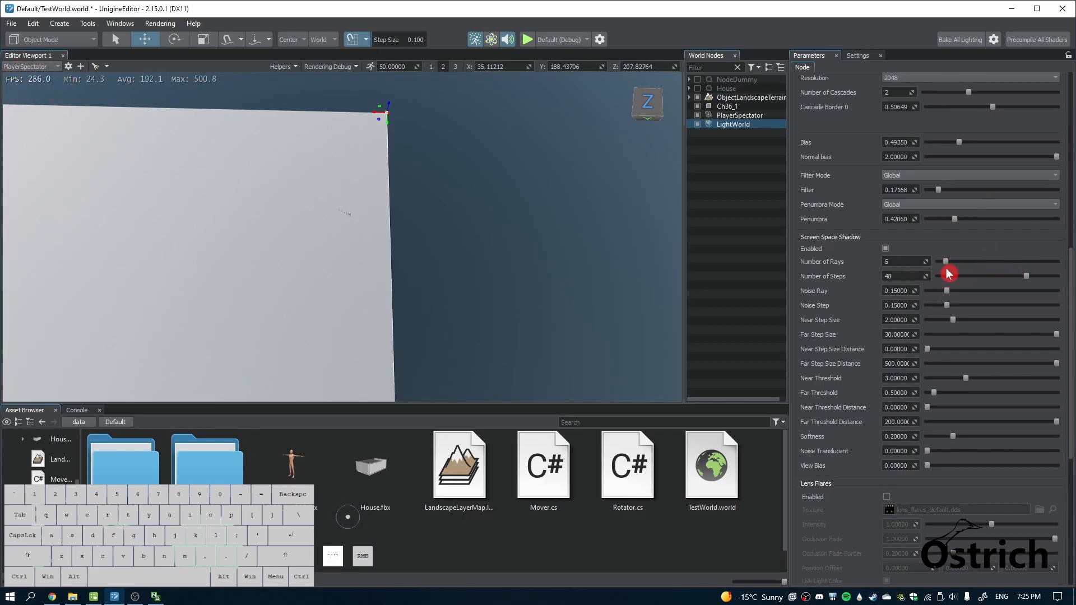
{"action": "mouse_move", "coordinate": [980, 277]}
{"action": "left_mouse_down"}
{"action": "mouse_move", "coordinate": [958, 281]}
{"action": "mouse_move", "coordinate": [986, 277]}
{"action": "left_mouse_up"}
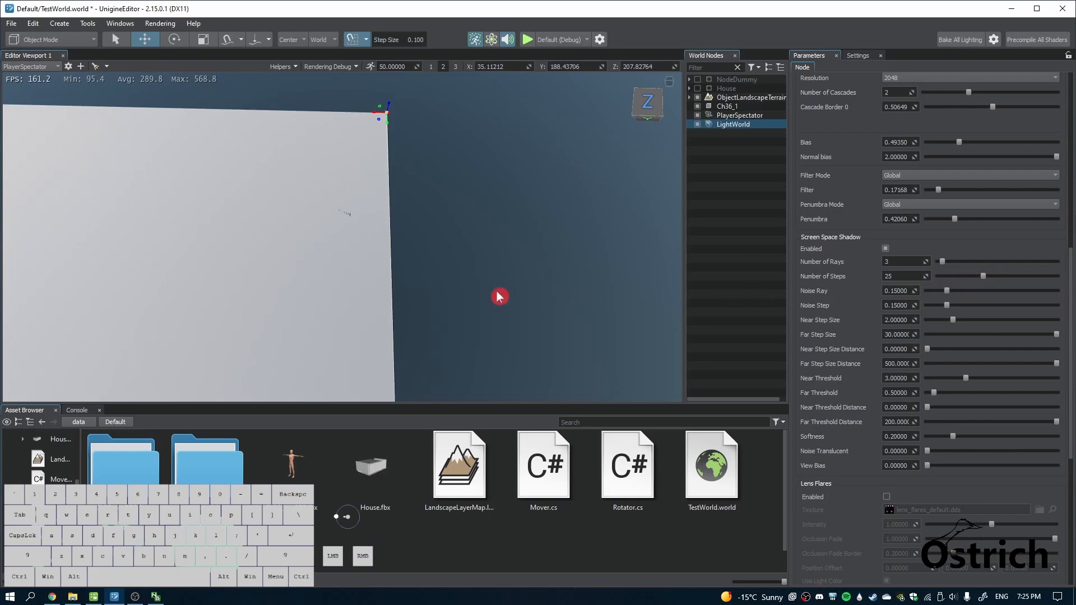
{"action": "key", "text": "shift+s"}
{"action": "mouse_move", "coordinate": [403, 295]}
{"action": "right_mouse_down"}
{"action": "mouse_move", "coordinate": [401, 329]}
{"action": "mouse_move", "coordinate": [396, 281]}
{"action": "mouse_move", "coordinate": [409, 286]}
{"action": "right_mouse_up"}
{"action": "key", "text": "w"}
- Set Noise Ray 0.40773, Noise Step 0.54506, Near Step Size 4.8498, Near Step Size Distance 0.01724, Near Threshold Distance 0.6009, Far Threshold 2.7468 and Noise Translucent 0.32618
{"action": "left_click_drag", "start_coordinate": [971, 291], "coordinate": [979, 291]}
{"action": "left_click_drag", "start_coordinate": [947, 306], "coordinate": [953, 364]}
{"action": "left_click_drag", "start_coordinate": [925, 408], "coordinate": [962, 393]}
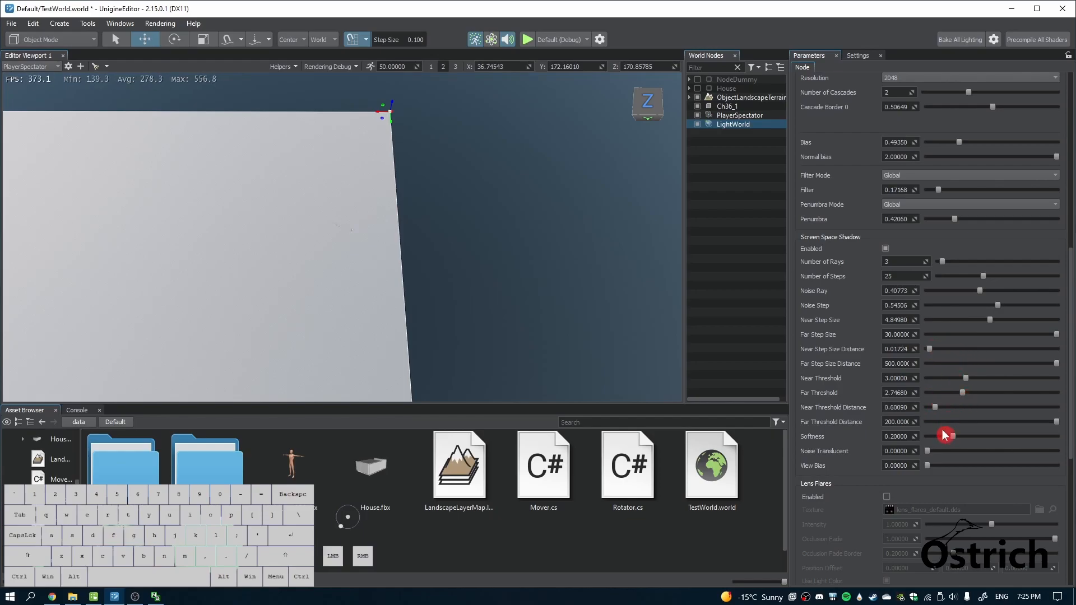
{"action": "mouse_move", "coordinate": [930, 451]}
{"action": "left_mouse_down"}
{"action": "mouse_move", "coordinate": [970, 451]}
{"action": "mouse_move", "coordinate": [978, 468]}
{"action": "mouse_move", "coordinate": [920, 465]}
{"action": "left_mouse_up"}
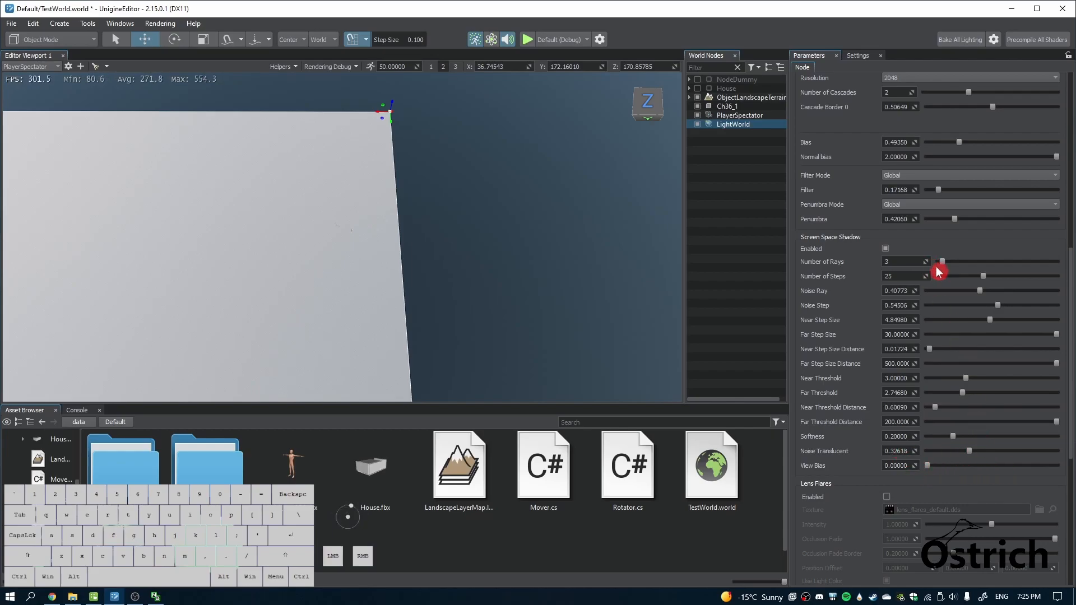
- Disable screen space shadows in the global shadow settings and on the LightWorld node
{"action": "left_click", "coordinate": [858, 55]}
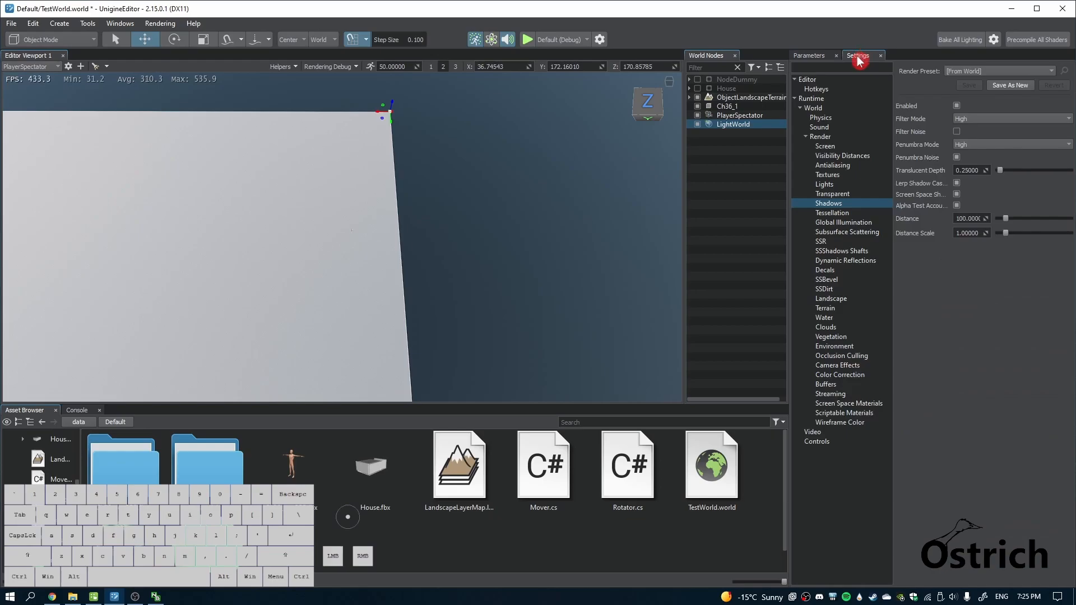
{"action": "left_click", "coordinate": [955, 196]}
{"action": "left_click", "coordinate": [814, 59]}
- Enable Lens Flares on the LightWorld node and view the sun with the character in frame
{"action": "right_click_drag", "start_coordinate": [486, 239], "coordinate": [773, 41]}
{"action": "key", "text": "shift+w"}
{"action": "scroll", "coordinate": [872, 365], "scroll_direction": "down", "scroll_amount": 5}
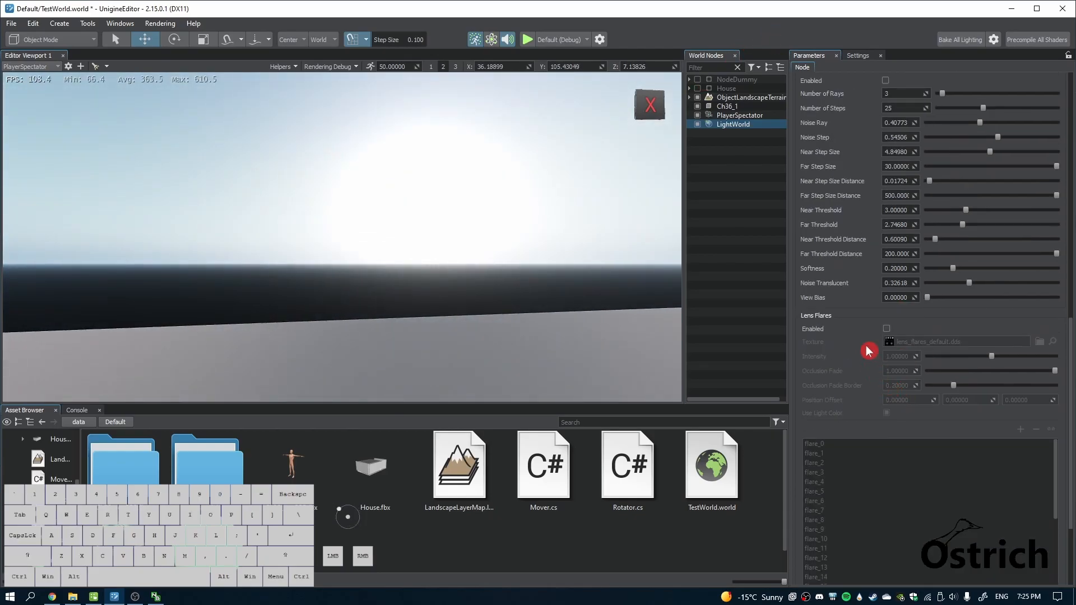
{"action": "left_click", "coordinate": [887, 329]}
{"action": "right_click_drag", "start_coordinate": [420, 312], "coordinate": [661, 392]}
- Look through the individual flare entries and their settings in the LightWorld's lens flare list
{"action": "scroll", "coordinate": [811, 448], "scroll_direction": "down", "scroll_amount": 5}
{"action": "left_click", "coordinate": [811, 448]}
{"action": "left_click", "coordinate": [823, 486]}
{"action": "scroll", "coordinate": [846, 504], "scroll_direction": "down", "scroll_amount": 3}
{"action": "scroll", "coordinate": [835, 393], "scroll_direction": "up", "scroll_amount": 8}
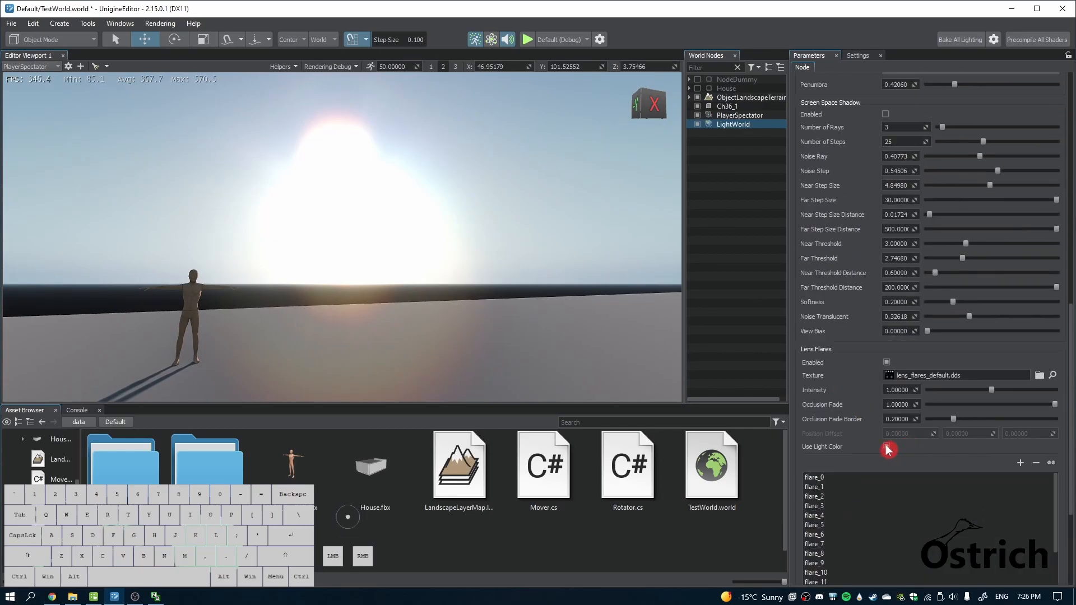
- Set the lens flares' Intensity to 0.71052, Occlusion Fade to 0.50877 and Occlusion Fade Border to 0.2193
{"action": "left_click_drag", "start_coordinate": [989, 389], "coordinate": [975, 409]}
{"action": "left_click", "coordinate": [1010, 412]}
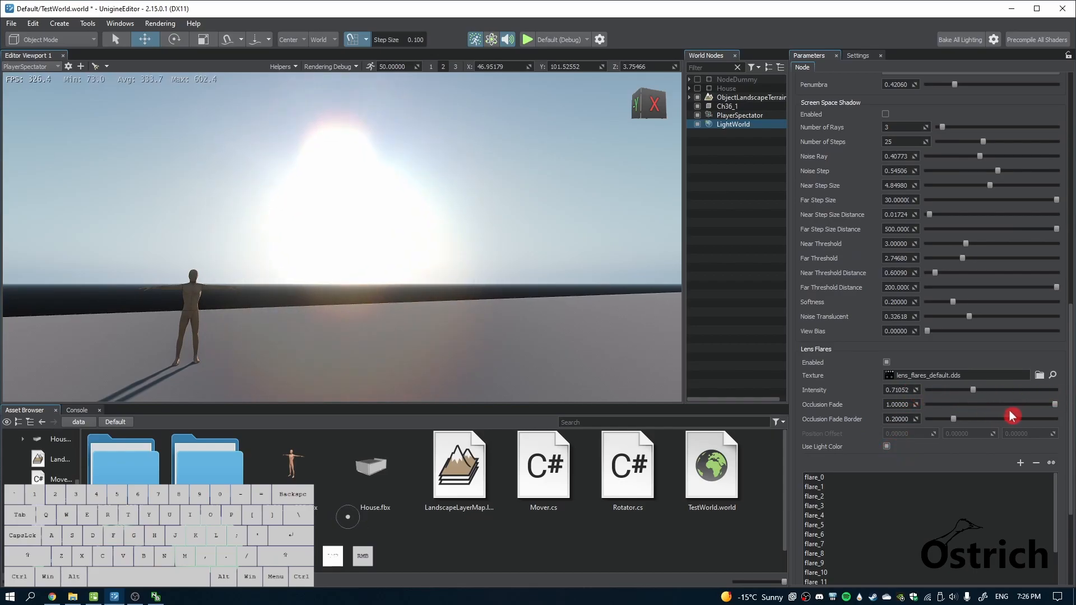
{"action": "left_click_drag", "start_coordinate": [1054, 407], "coordinate": [938, 409]}
{"action": "left_click_drag", "start_coordinate": [1001, 414], "coordinate": [1041, 422]}
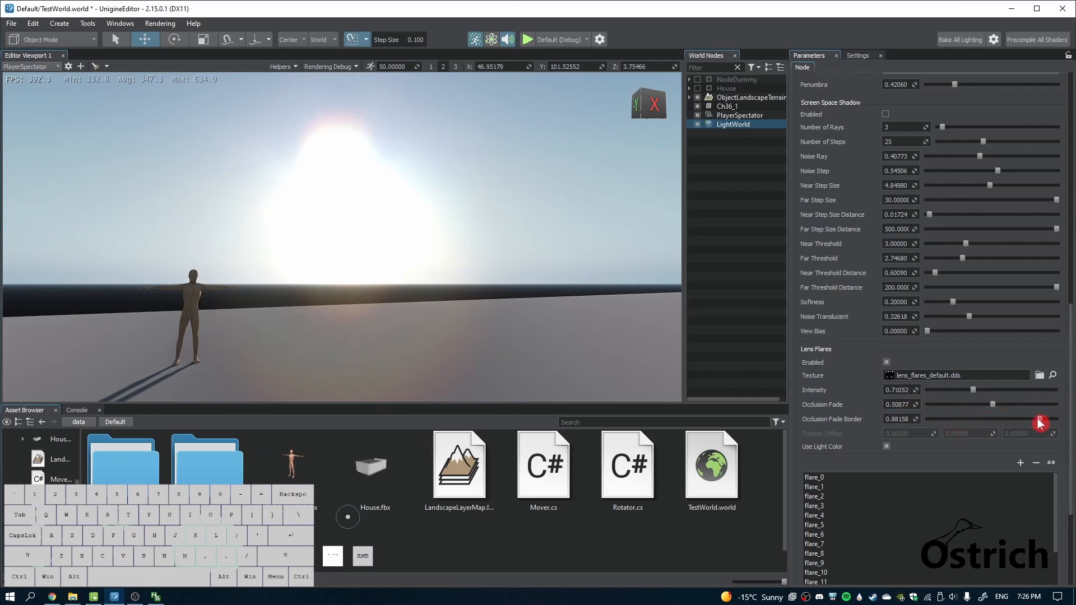
{"action": "left_click_drag", "start_coordinate": [957, 425], "coordinate": [955, 425]}
- Toggle the lens flares' Use Light Color option off and back on to compare the flare color
{"action": "left_click", "coordinate": [885, 447]}
{"action": "left_click", "coordinate": [886, 447]}
{"action": "left_click", "coordinate": [885, 447]}
{"action": "left_click", "coordinate": [886, 447]}
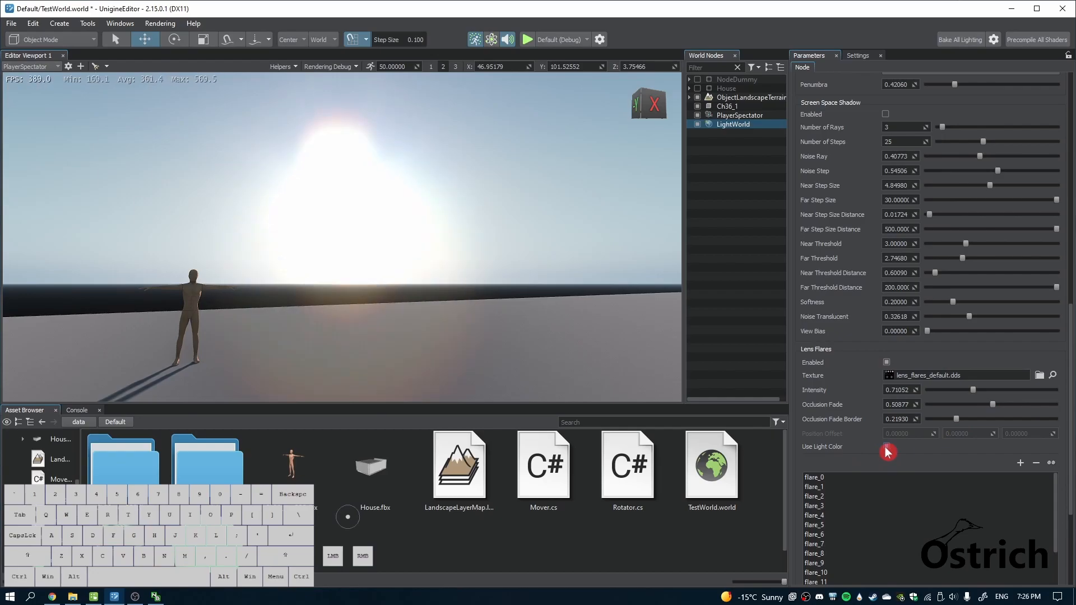
- Set the lens flares' Intensity to 0.36842, check the flares around the character and save the world
{"action": "right_click_drag", "start_coordinate": [545, 307], "coordinate": [509, 314]}
{"action": "key", "text": "w"}
{"action": "key", "text": "s"}
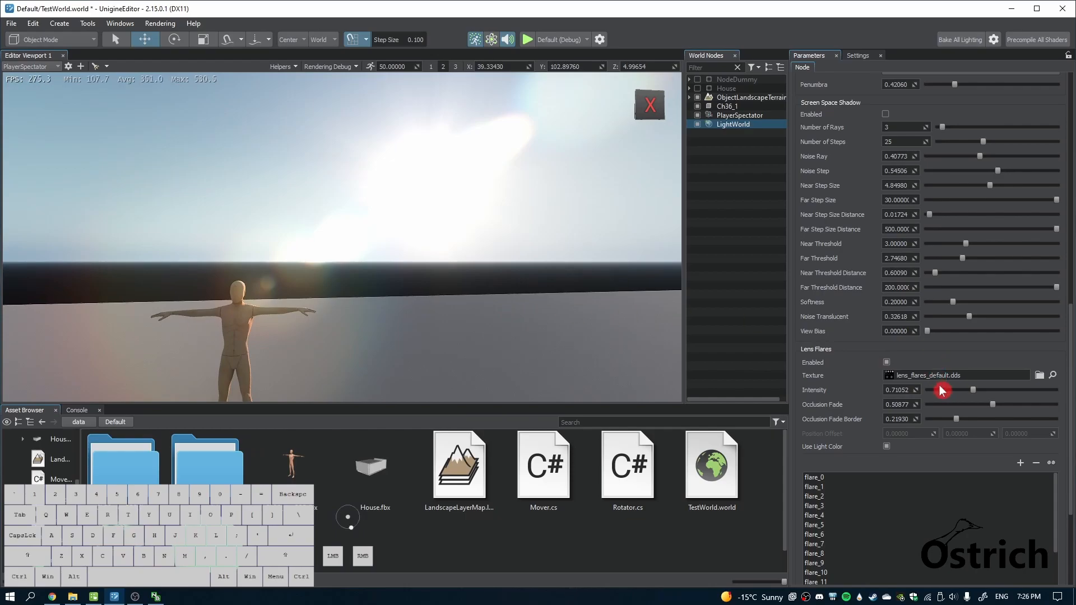
{"action": "left_click_drag", "start_coordinate": [968, 396], "coordinate": [948, 396]}
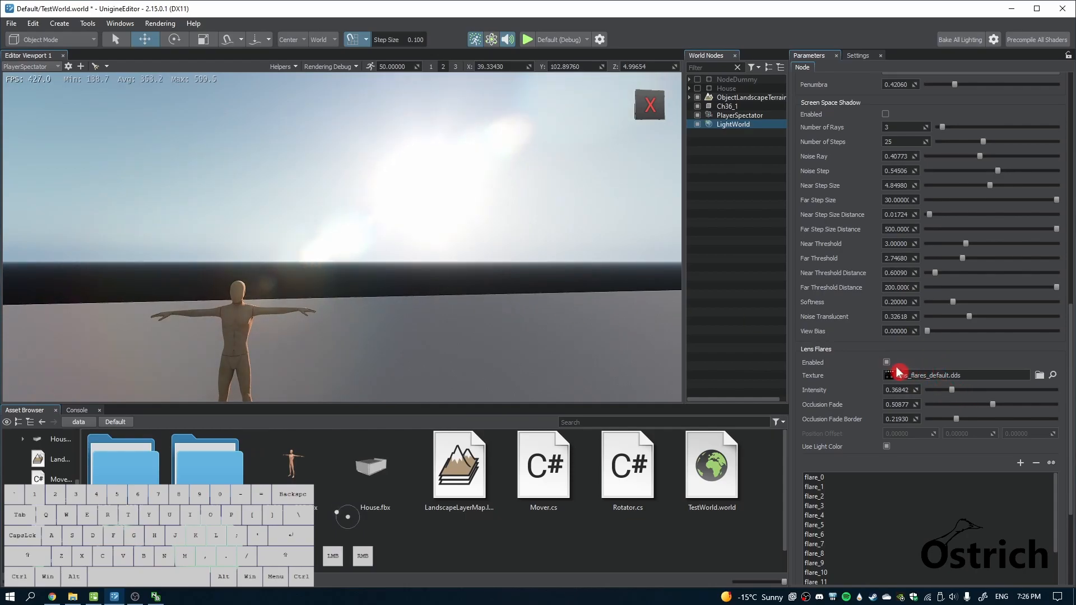
{"action": "right_click_drag", "start_coordinate": [426, 302], "coordinate": [454, 317]}
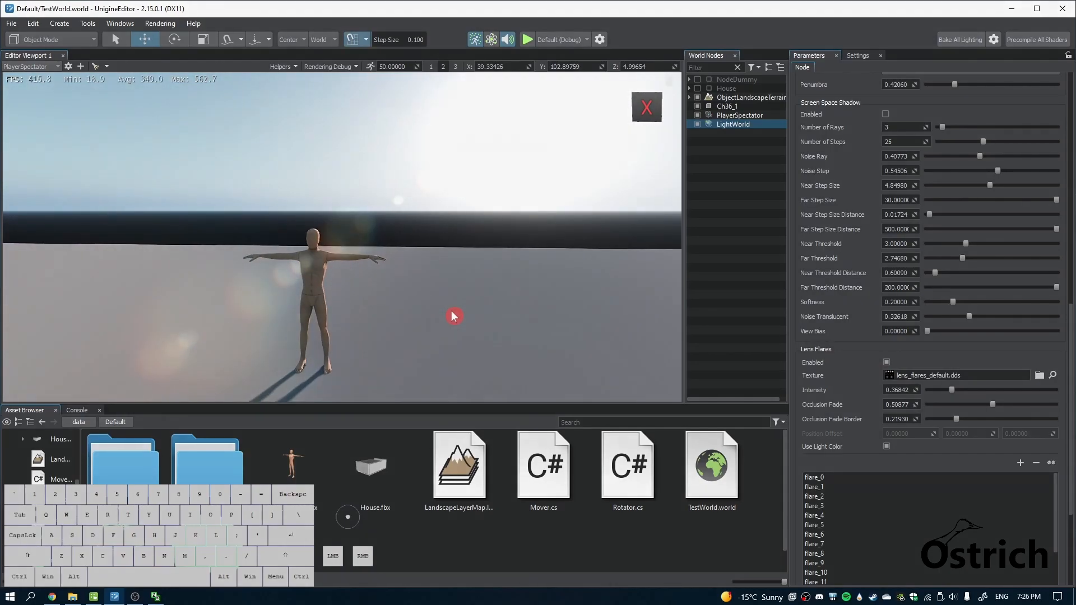